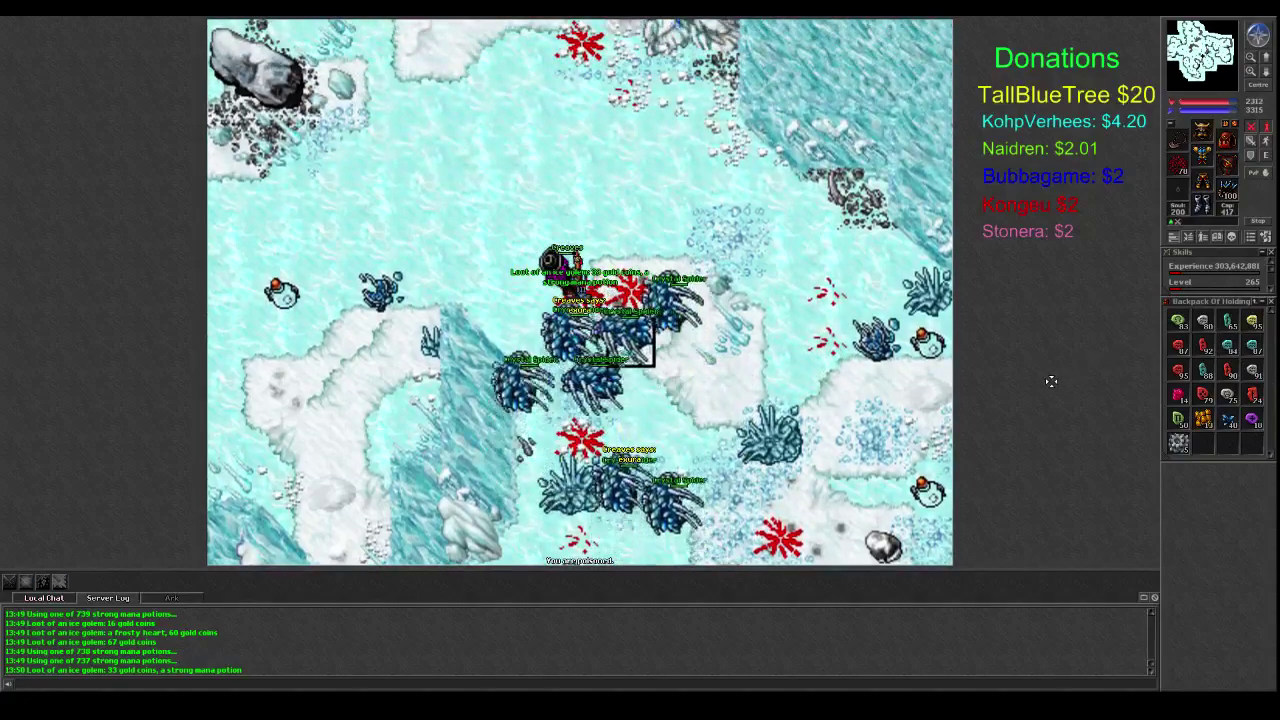
- Walk north into the crystal spiders, heal, drink three strong mana potions and cast an area spell
key("Up")
key("Up")
key("Up")
key("Up")
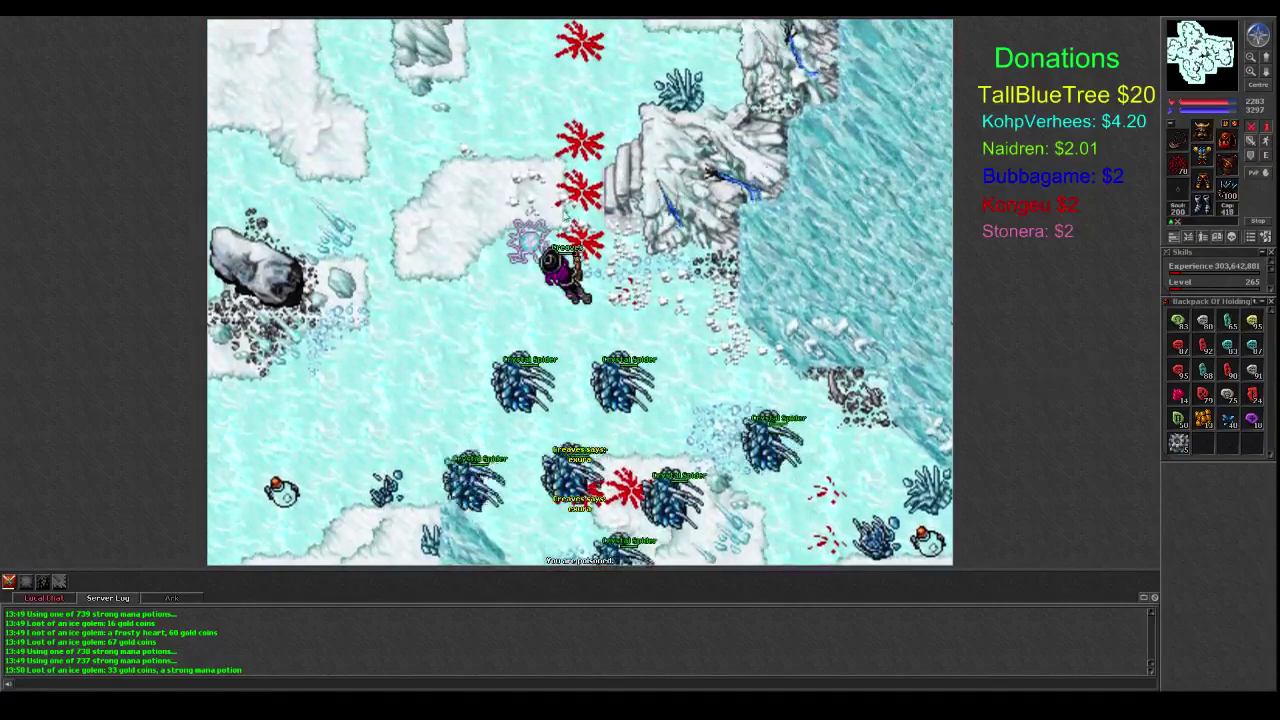
key("Up")
key("Up")
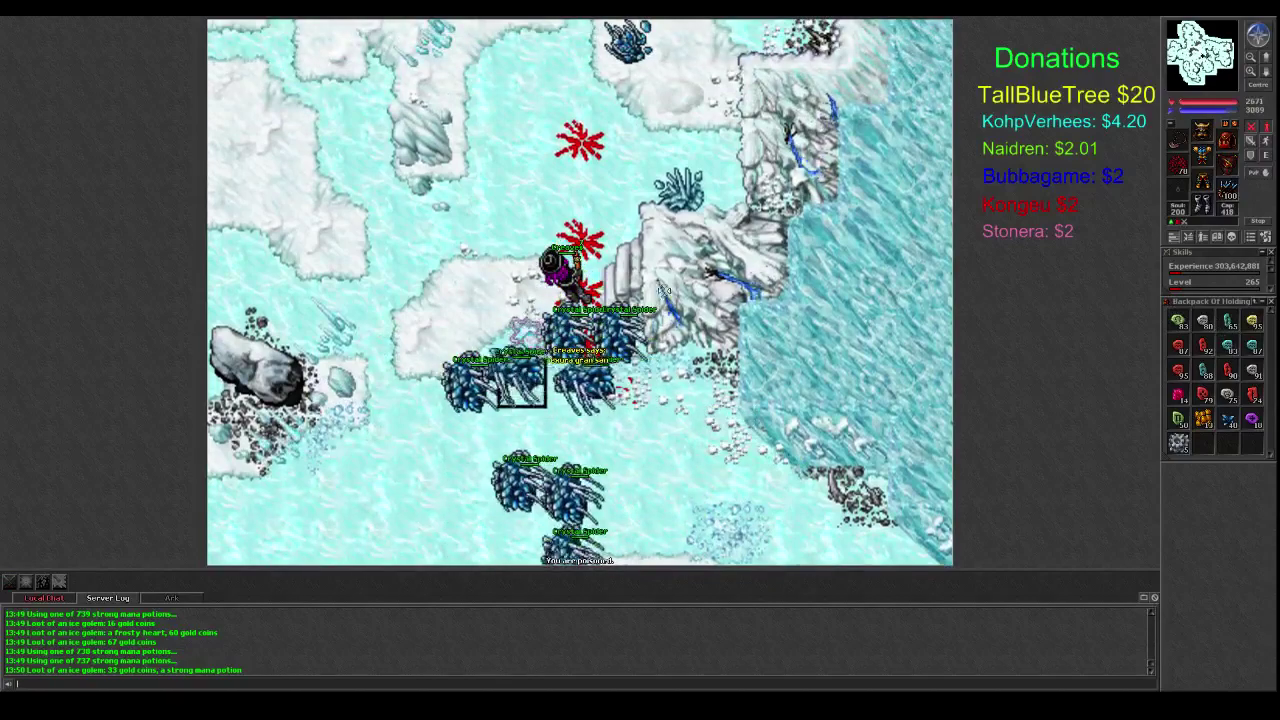
key("F1")
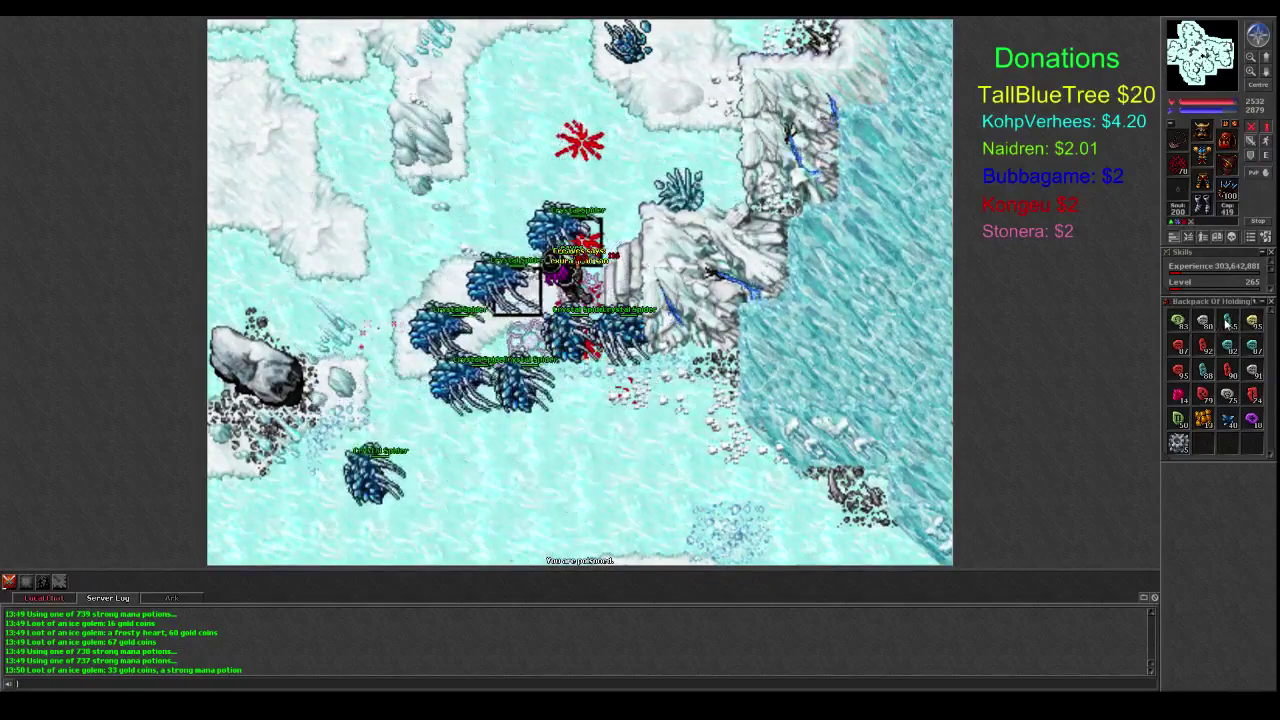
key("F2")
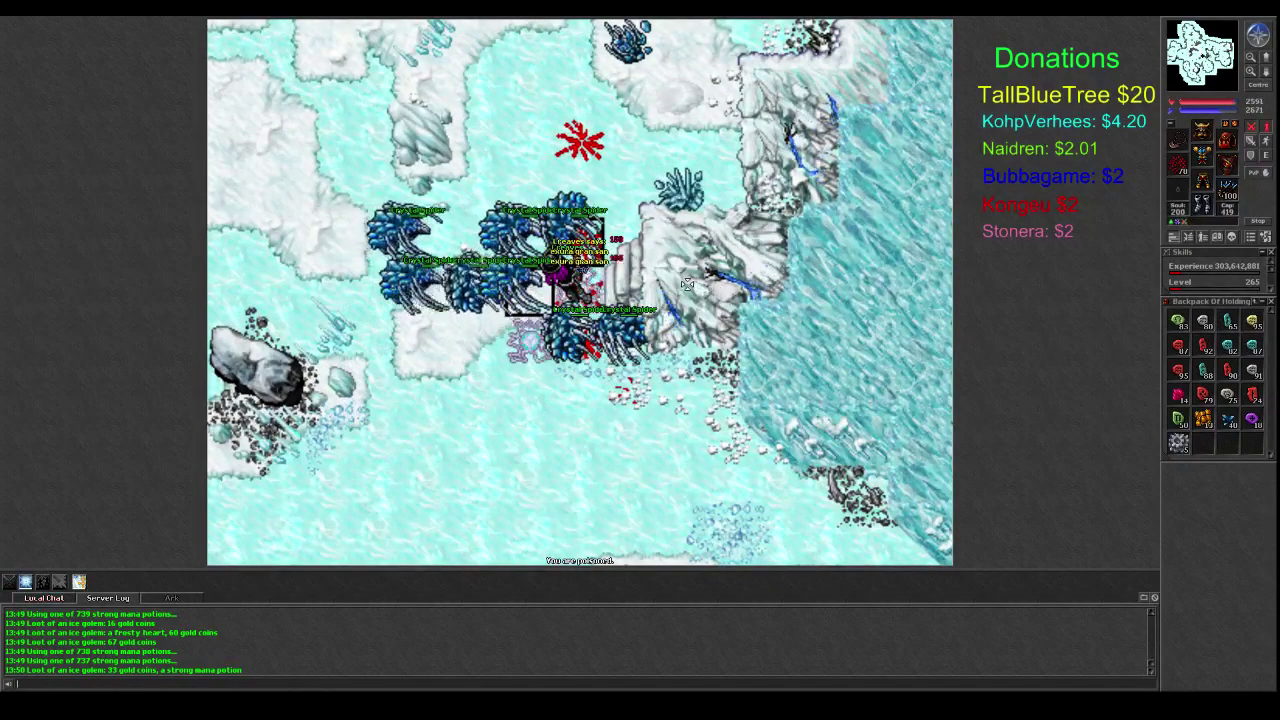
key("F2")
key("F2")
key("F2")
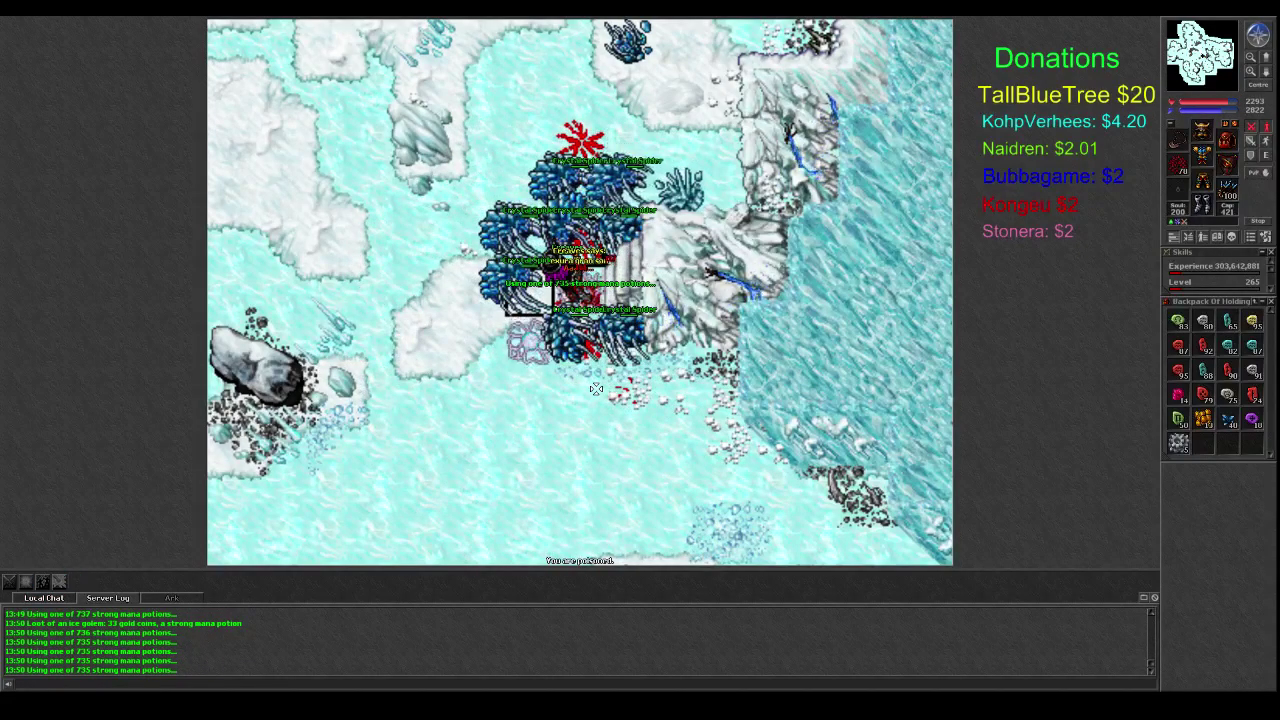
key("F2")
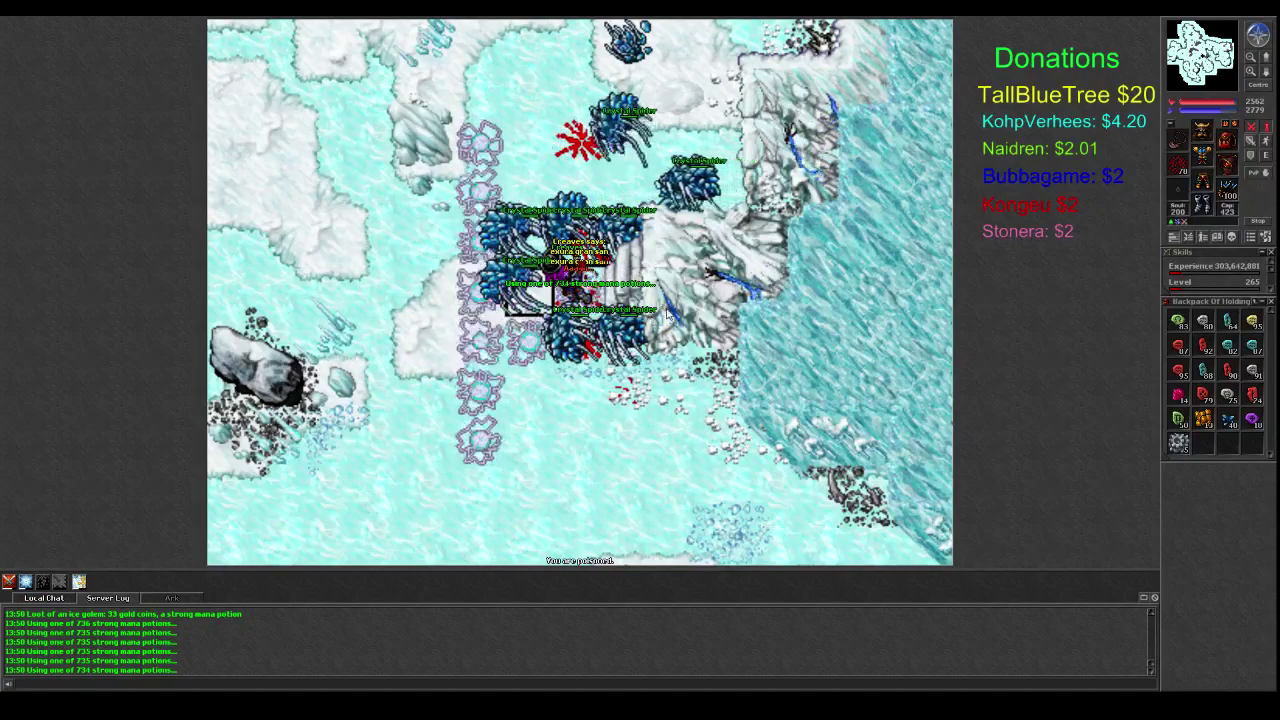
key("F1")
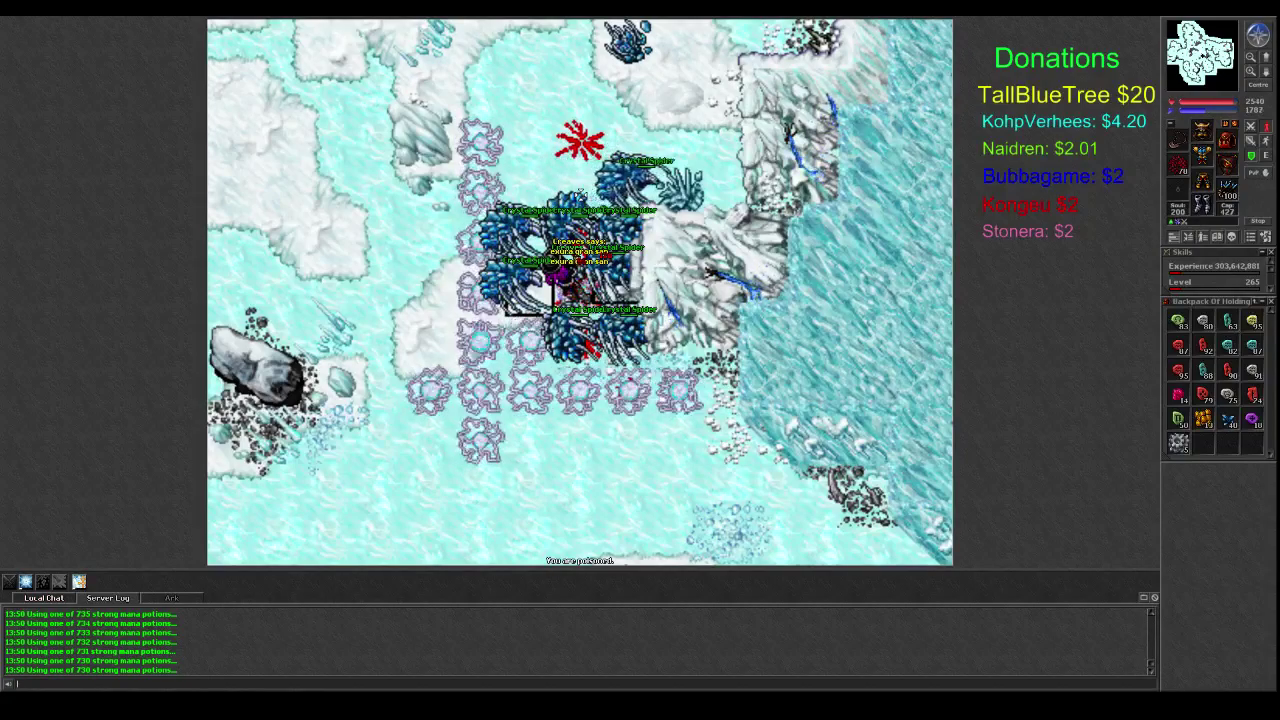
- Step south and west out of the trap, using mana potions and area spells on the walled spiders
key("Down")
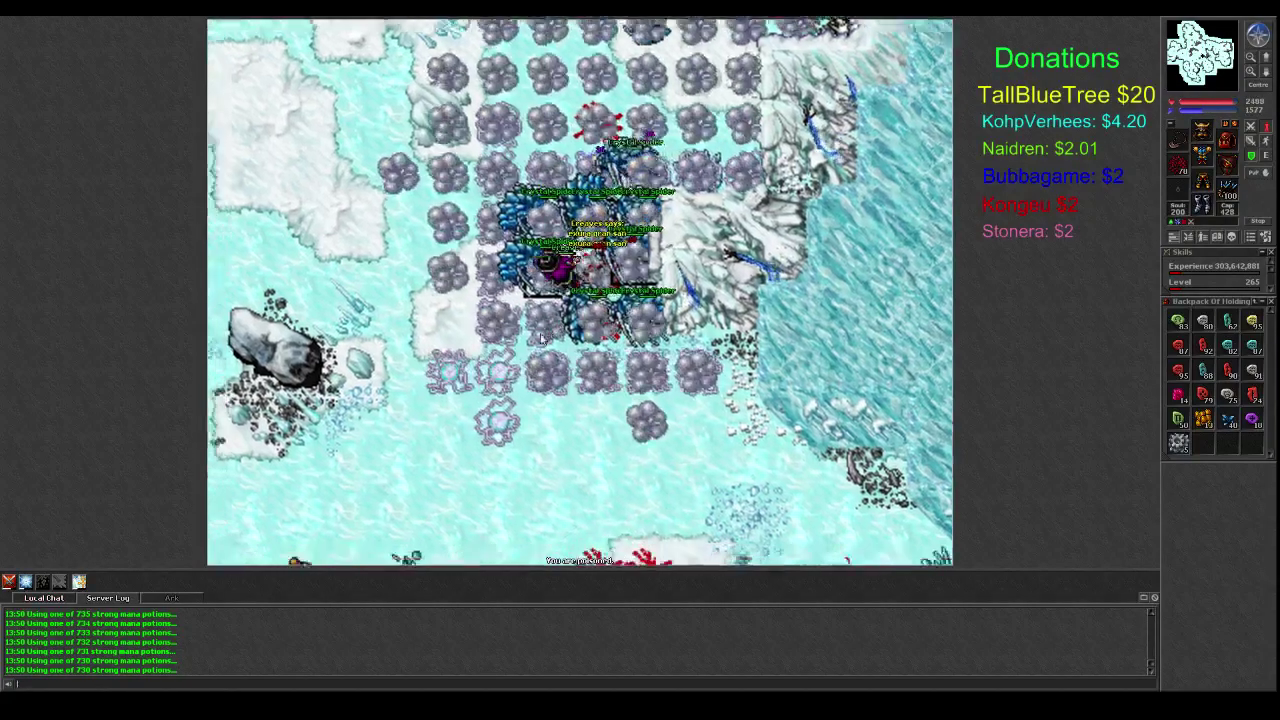
key("Down")
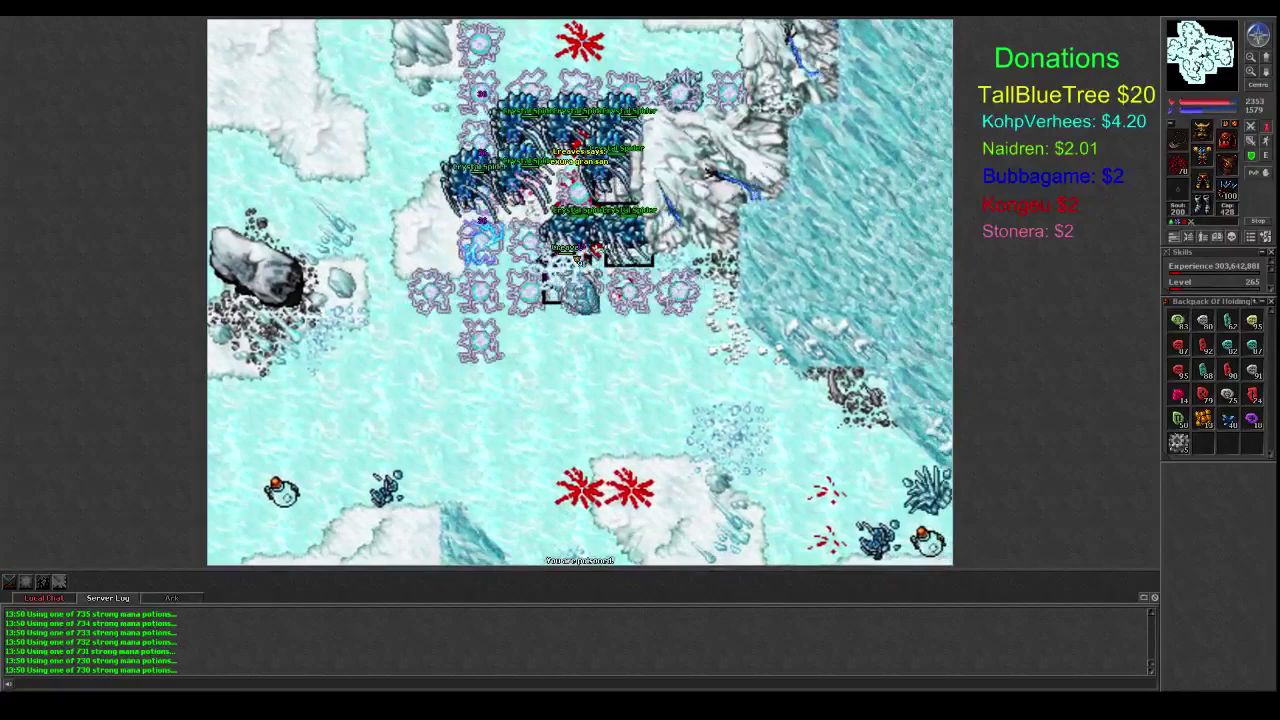
key("Left")
key("Left")
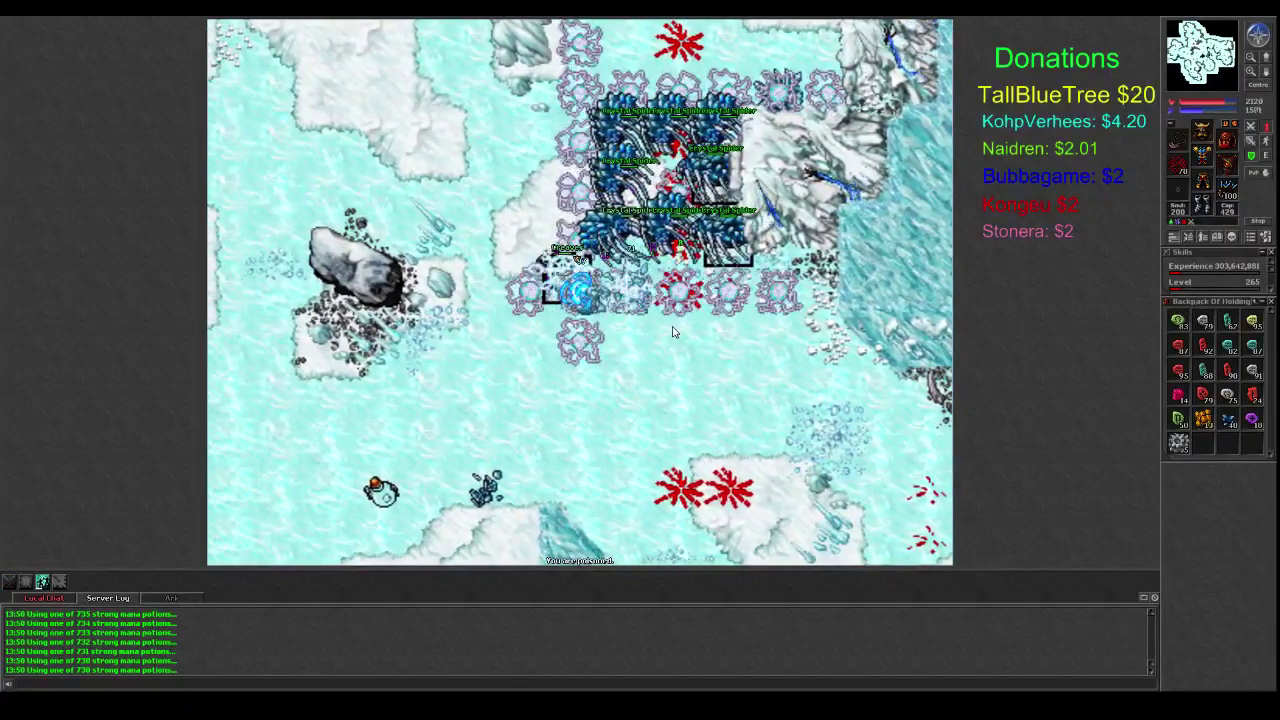
key("F1")
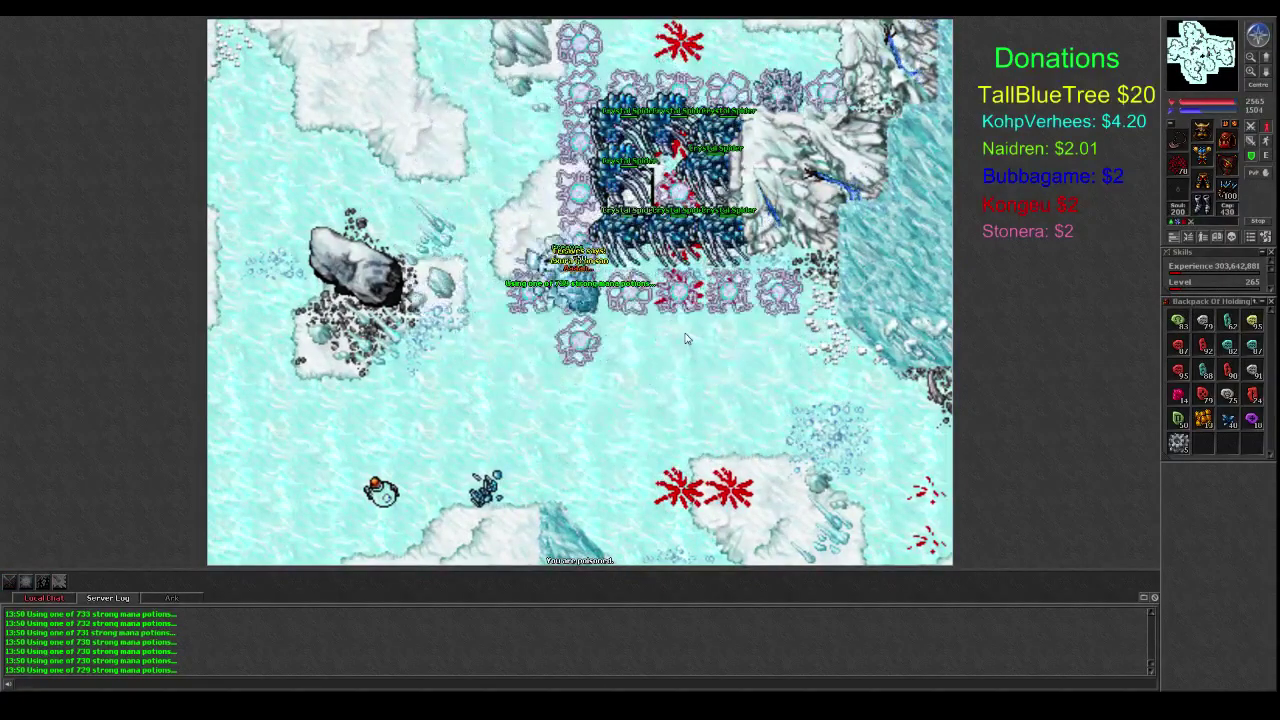
key("F1")
key("F1")
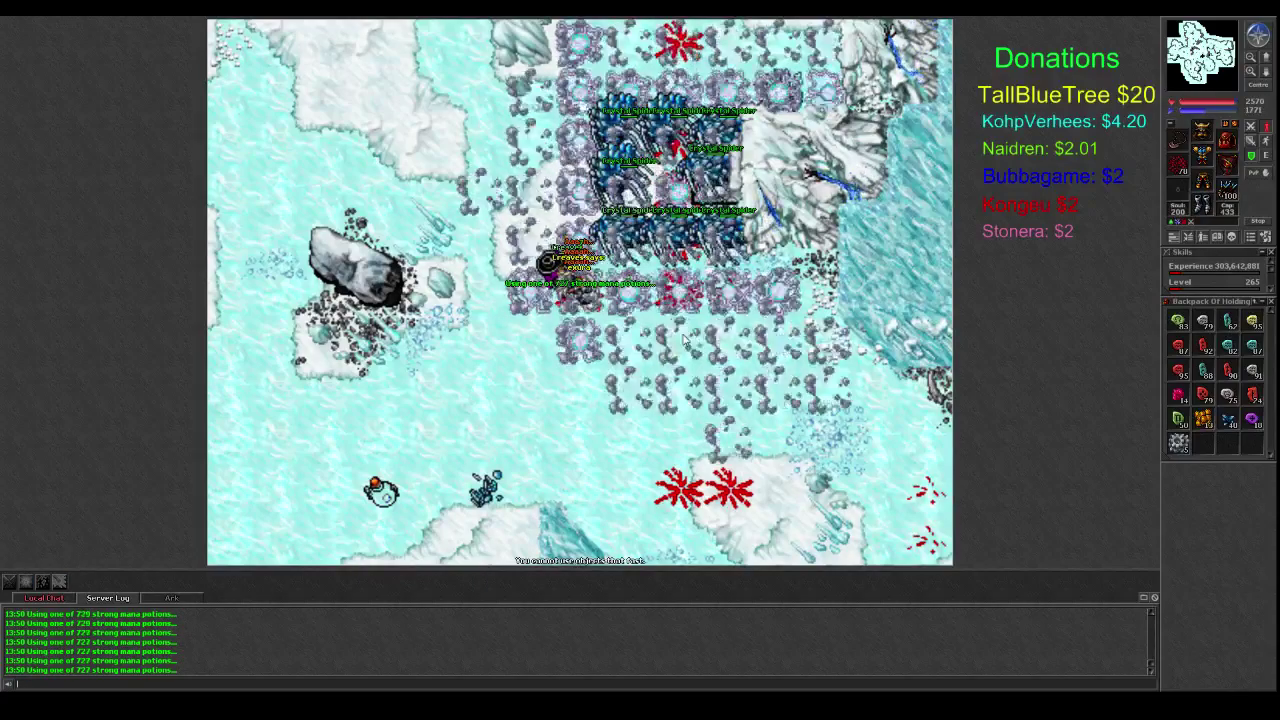
key("F1")
key("F1")
key("F1")
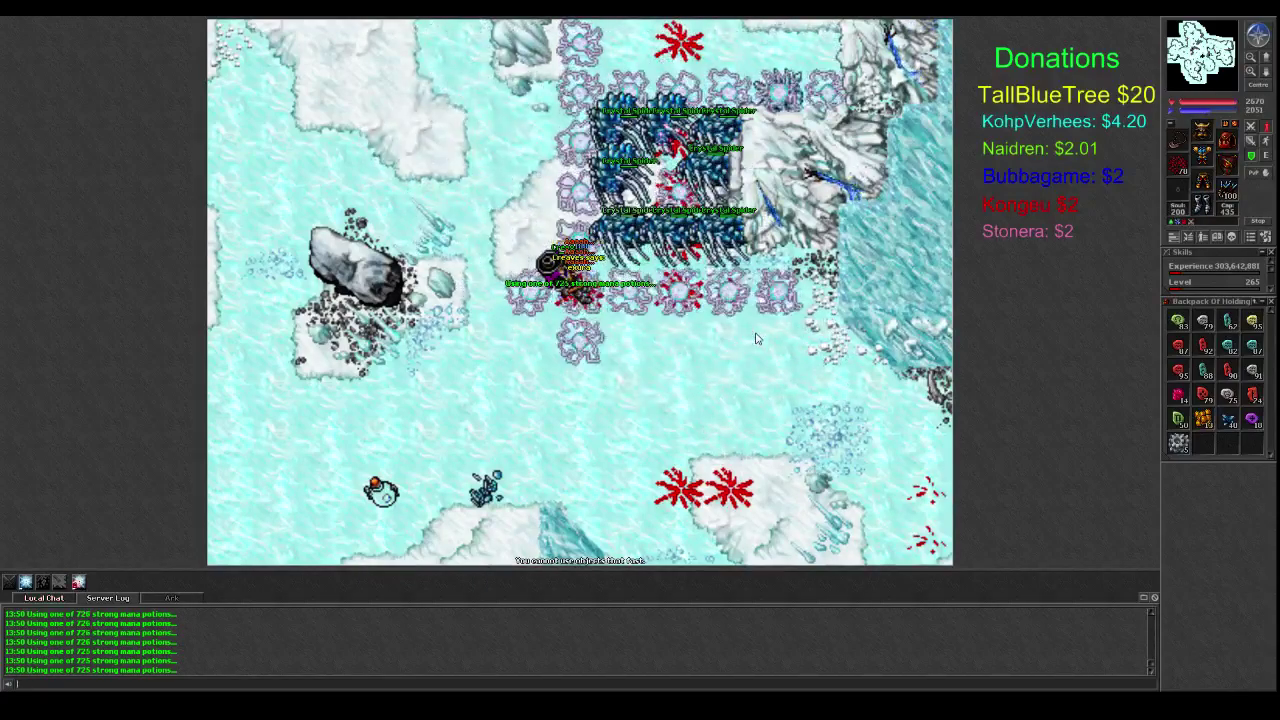
key("F2")
key("F1")
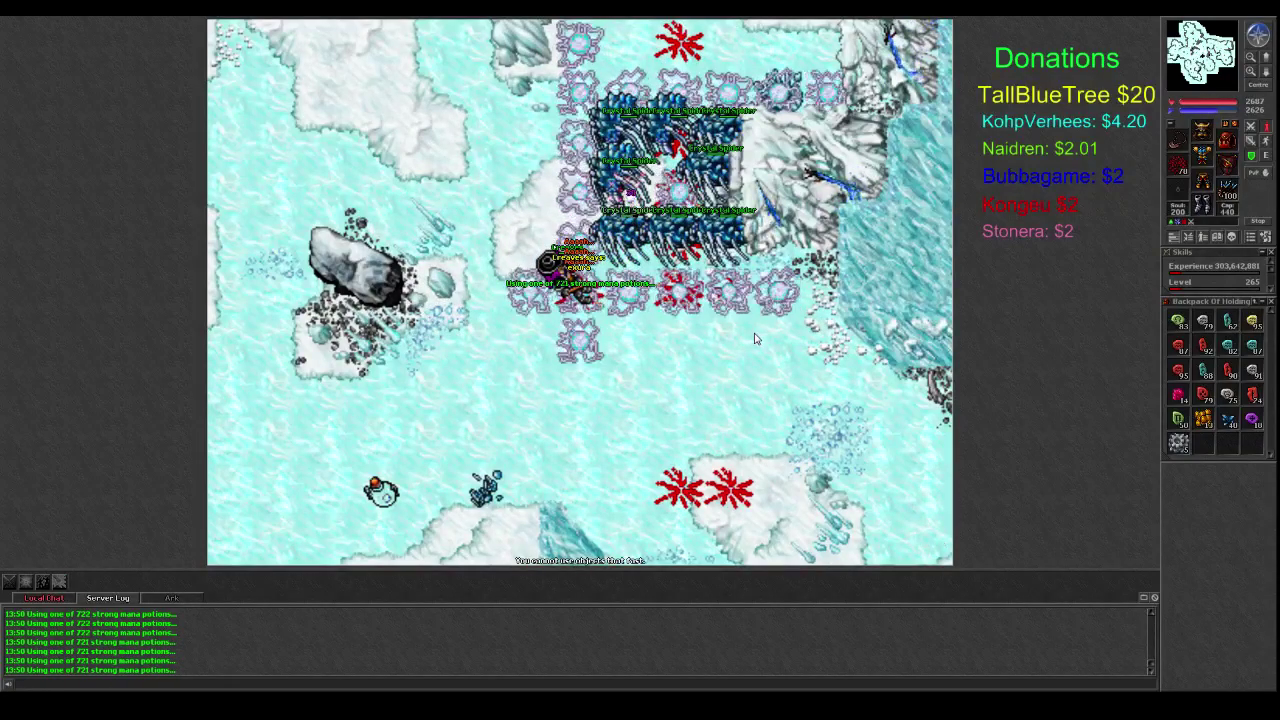
- Circle up-left and down-right beside the trap, hitting the spiders with area and ice spells
key("Left")
key("Up")
key("Left")
key("Up")
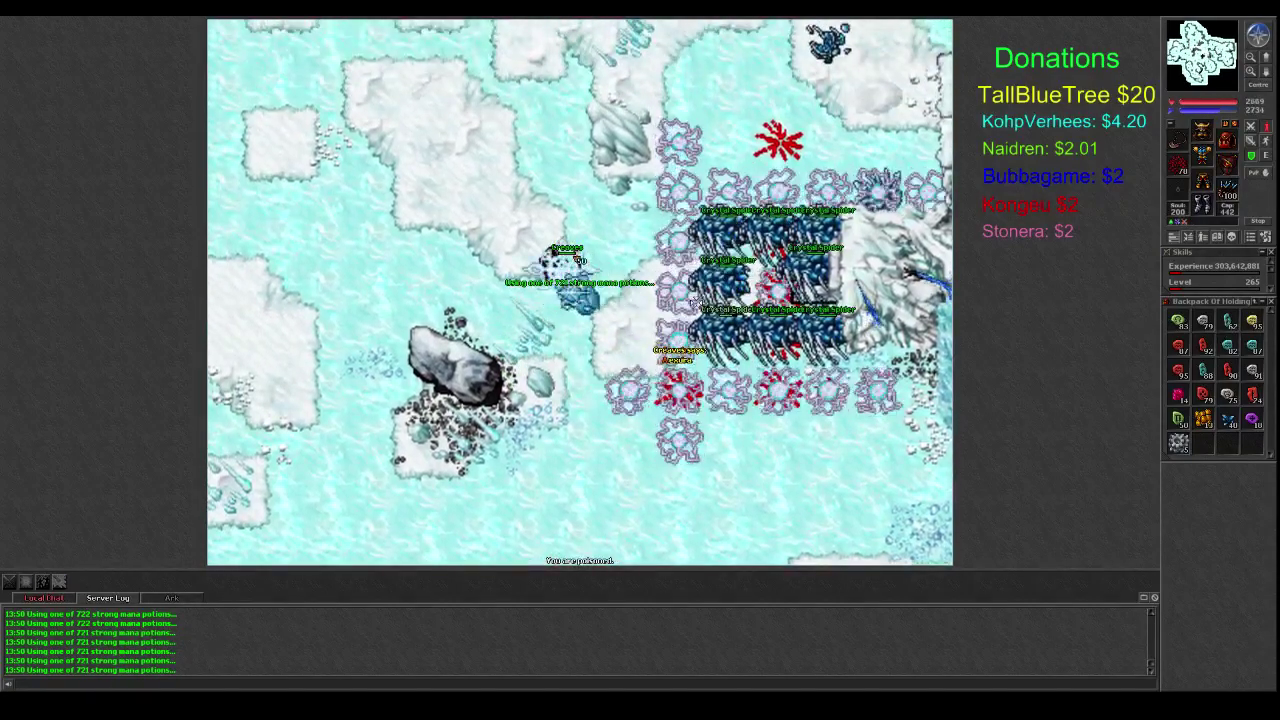
key("F3")
key("F2")
key("Down")
key("Down")
key("Down")
key("Right")
key("Right")
key("Right")
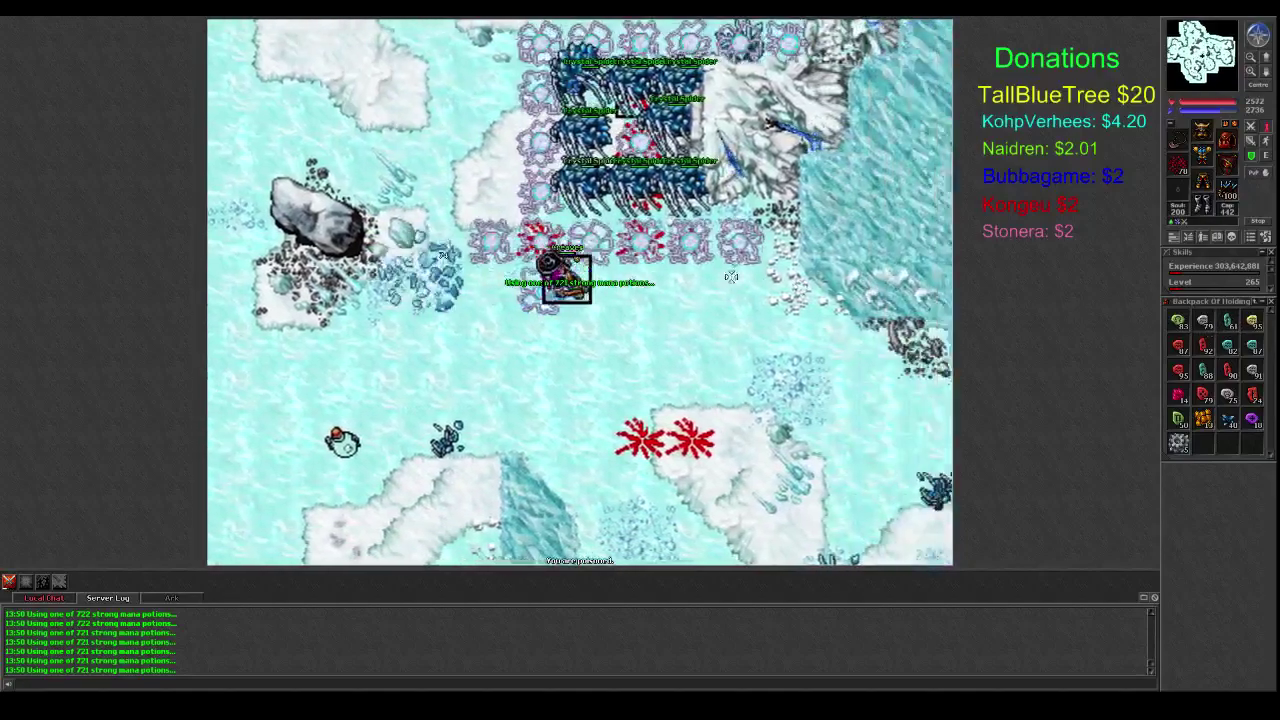
key("Right")
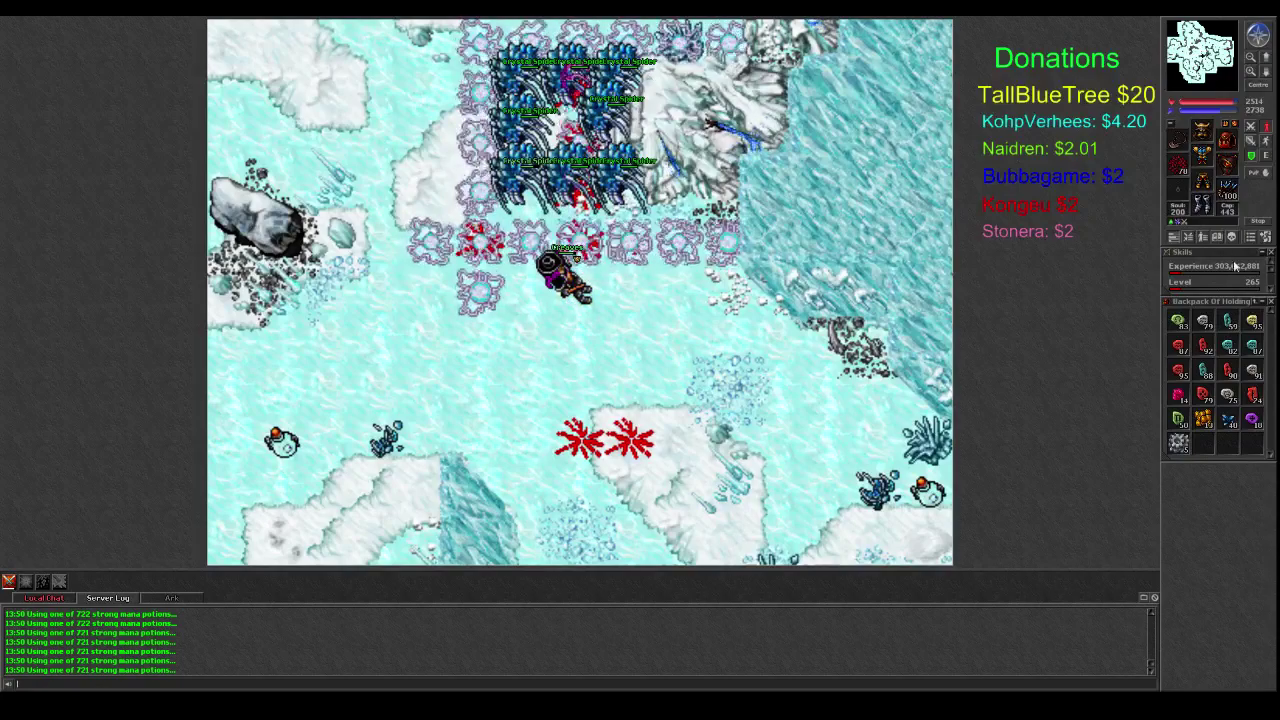
- Walk west casting area spells, then cast utani hur haste and head southwest
key("Left")
key("Left")
key("Left")
key("Left")
key("F2")
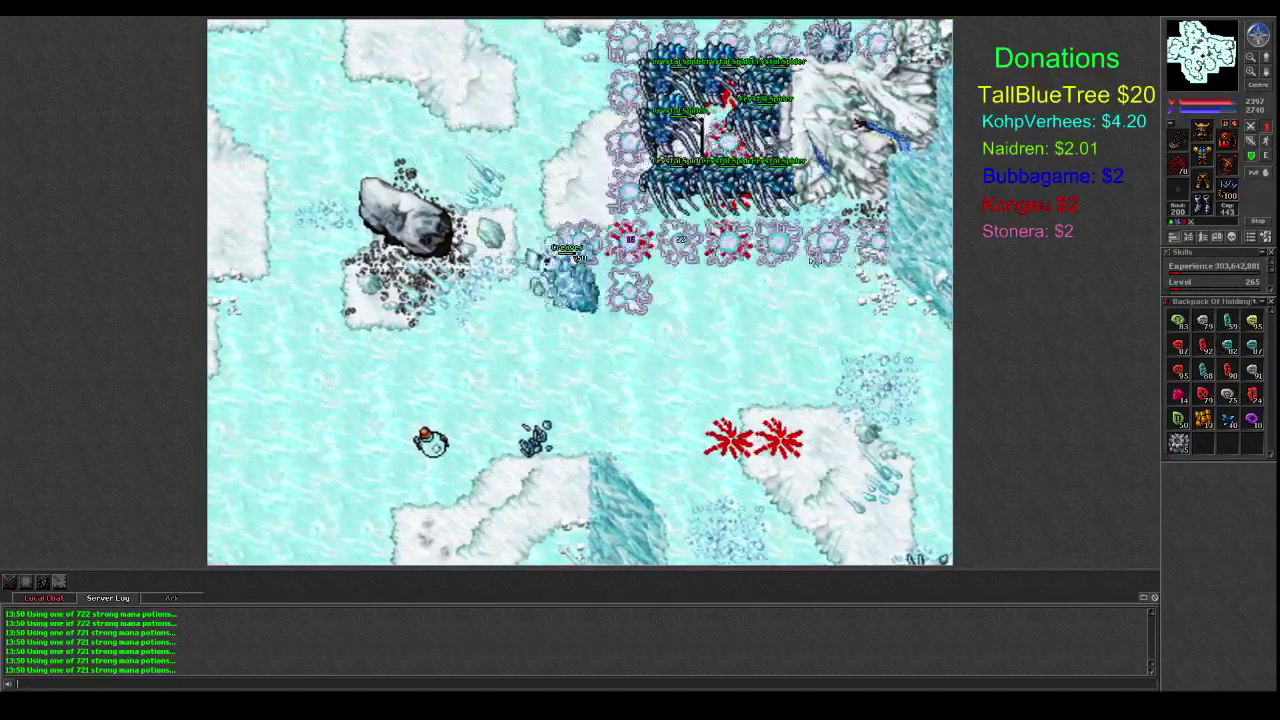
key("Left")
key("Down")
key("F3")
key("Left")
key("Left")
key("Left")
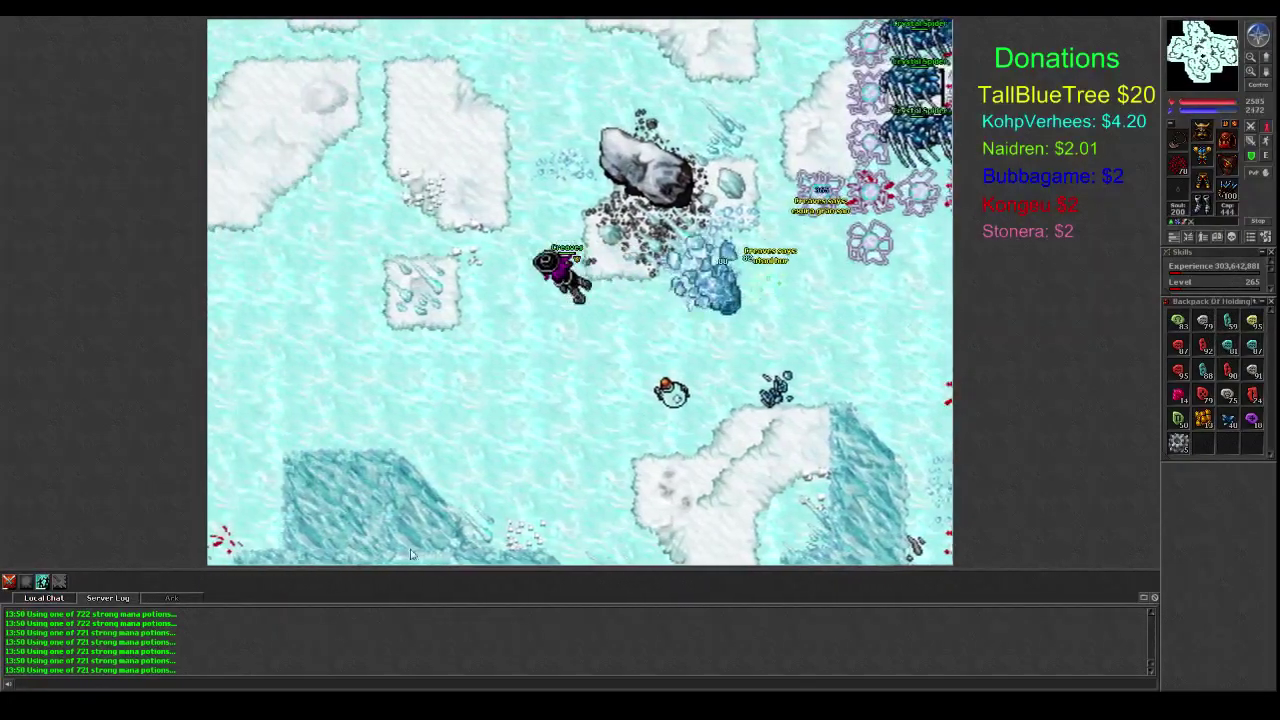
key("Left")
key("Down")
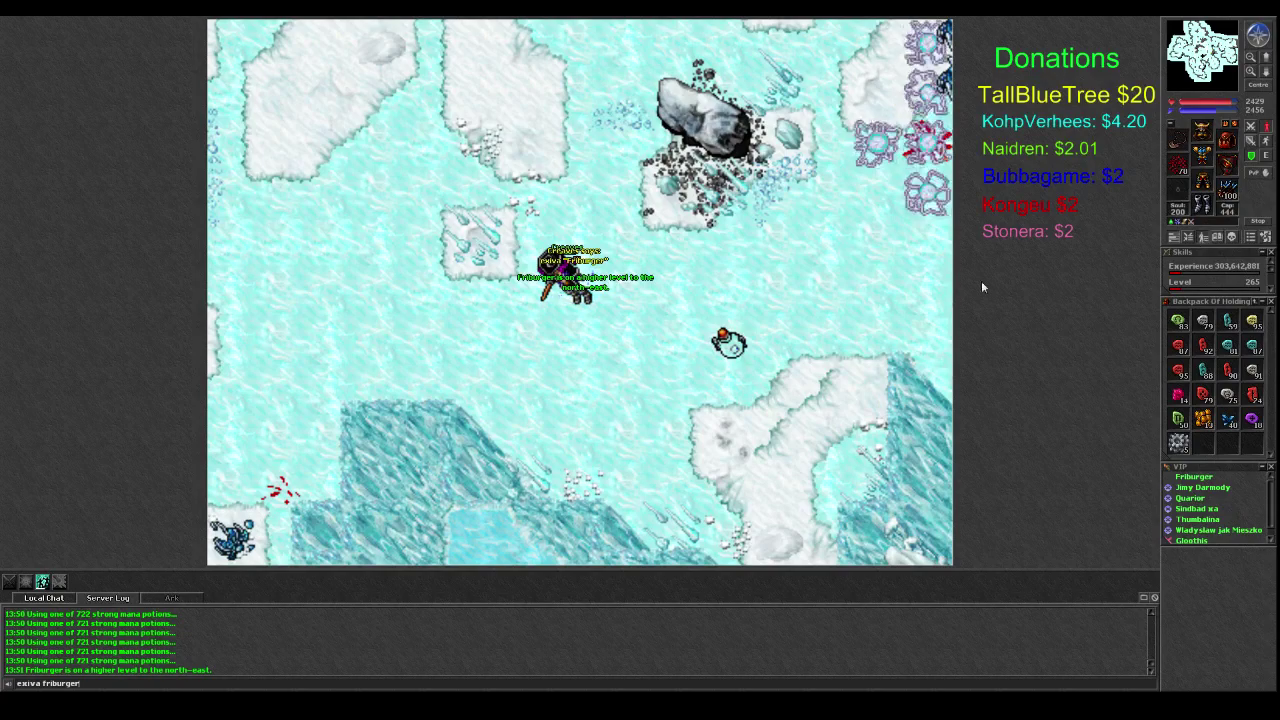
- Walk northeast and east back up to the magic-wall line around the spiders
key("Right")
key("Up")
key("Right")
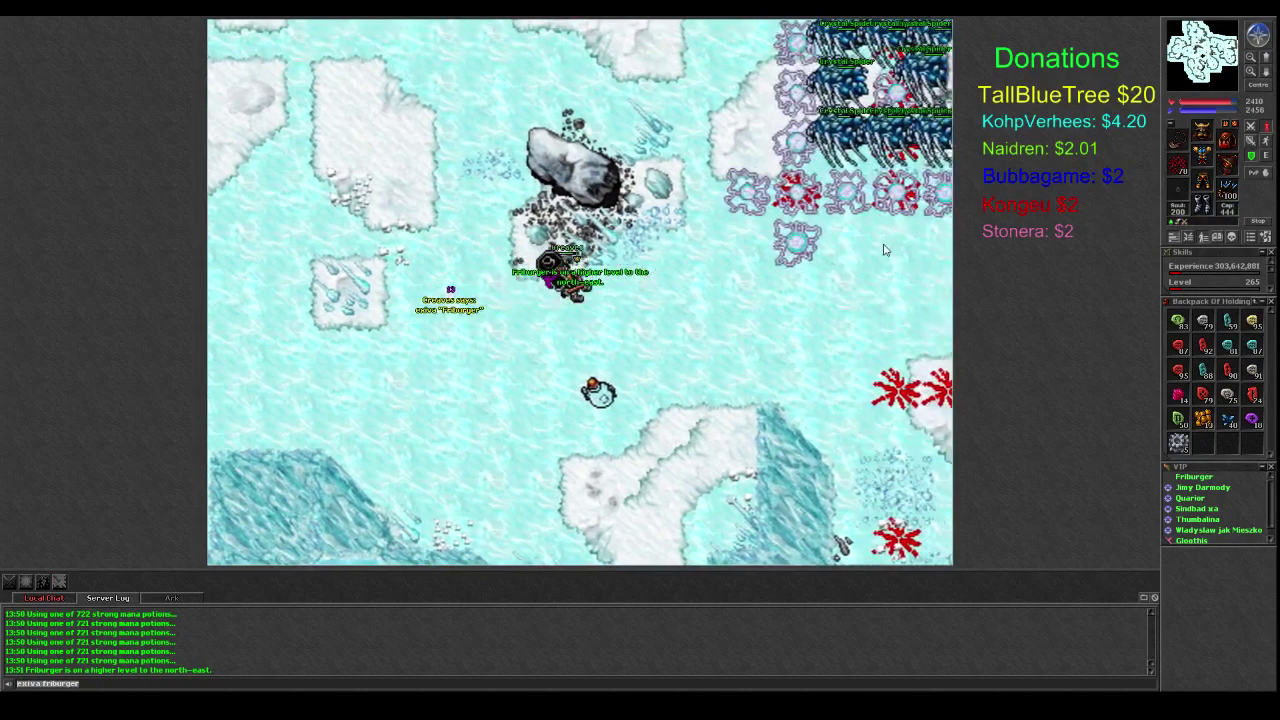
key("Up")
key("Right")
key("Right")
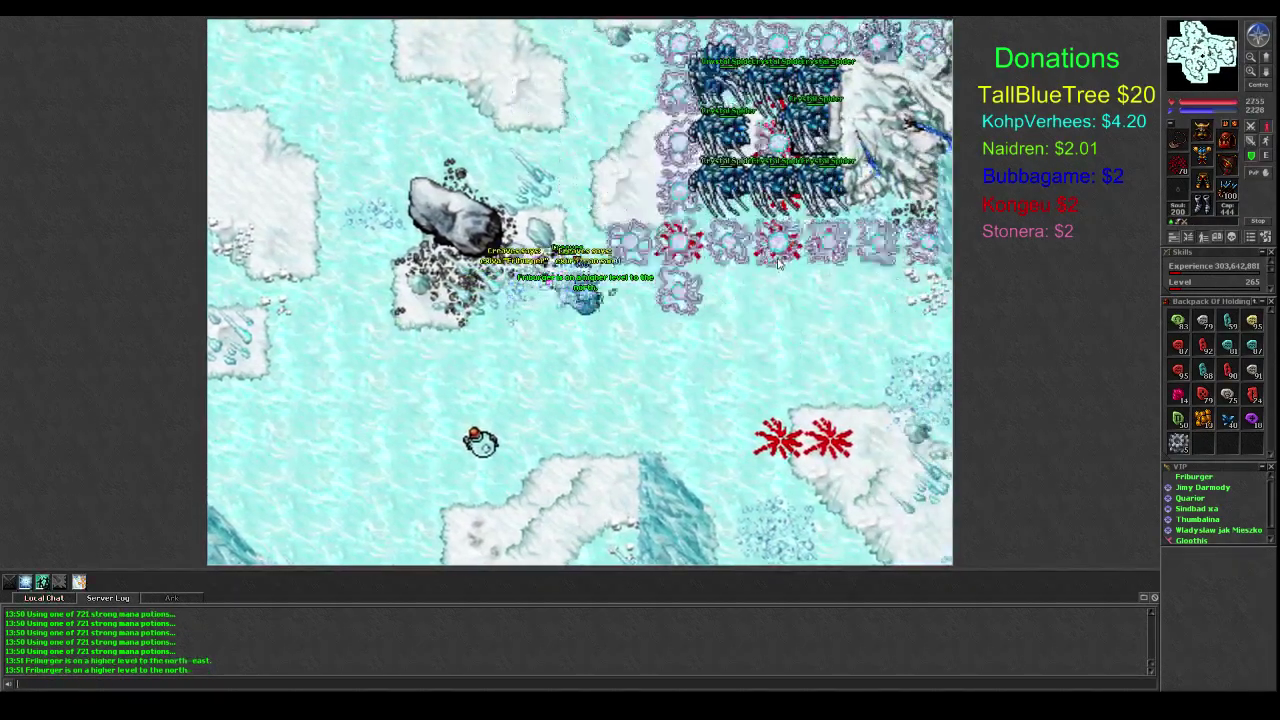
key("Right")
key("Up")
key("Right")
key("Right")
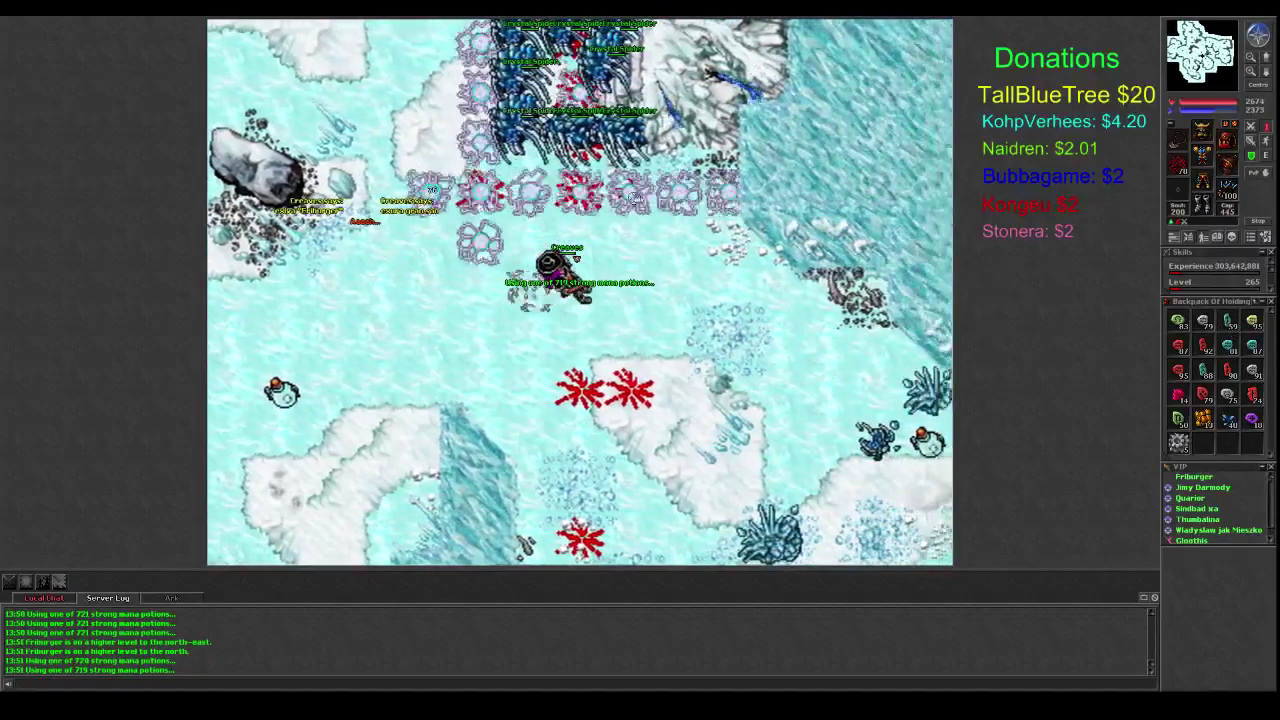
key("F1")
key("Up")
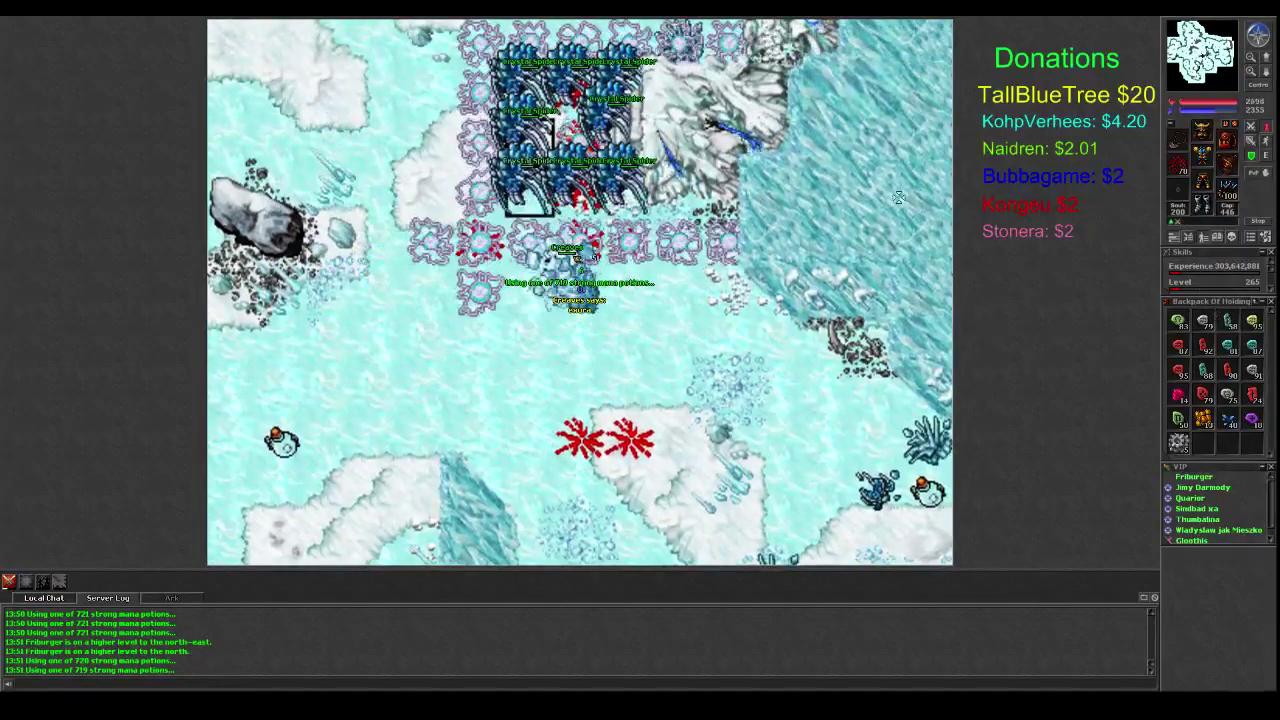
- Hit the trapped spiders with area spells from the north-west side
key("F1")
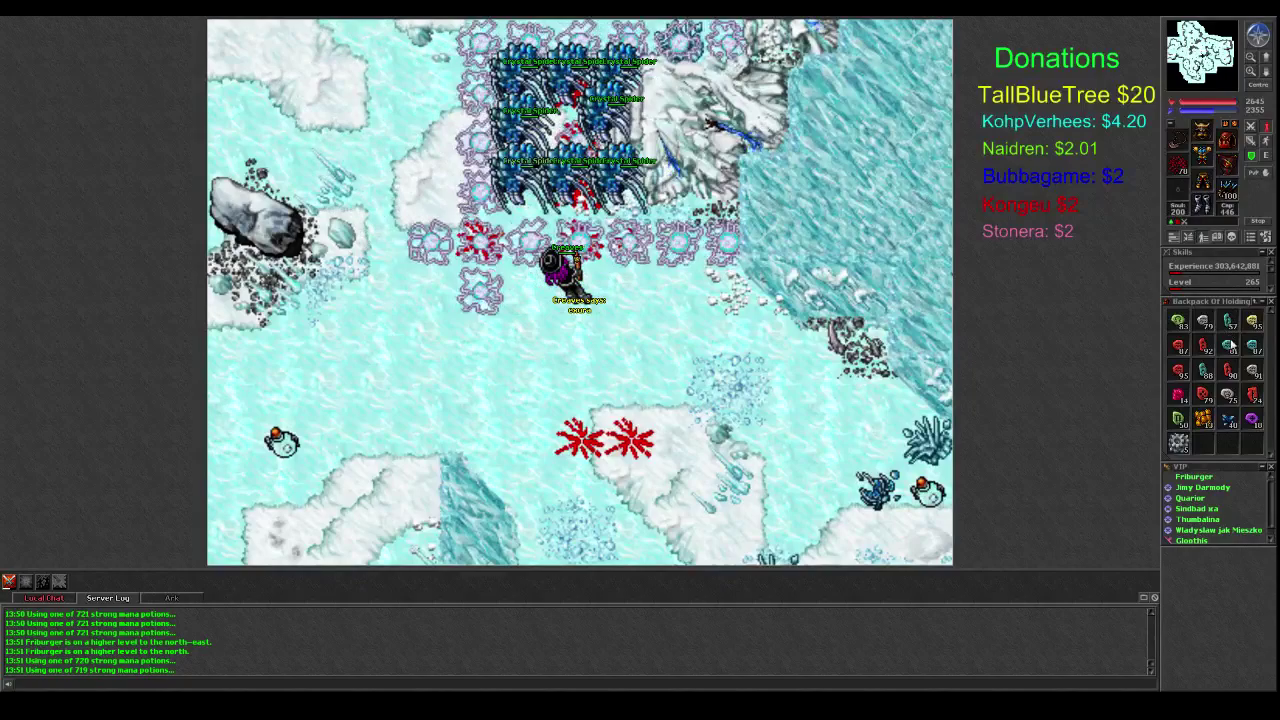
key("F1")
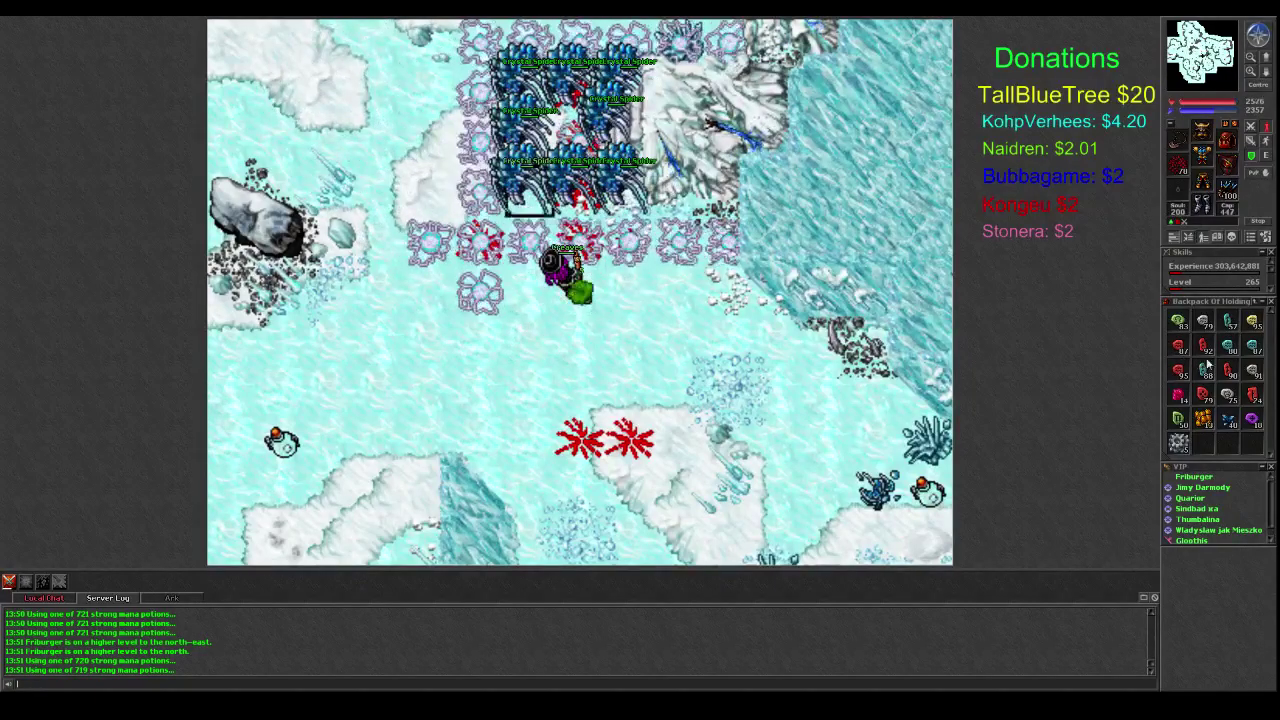
key("Left")
key("Left")
key("Left")
key("Up")
key("Up")
key("Up")
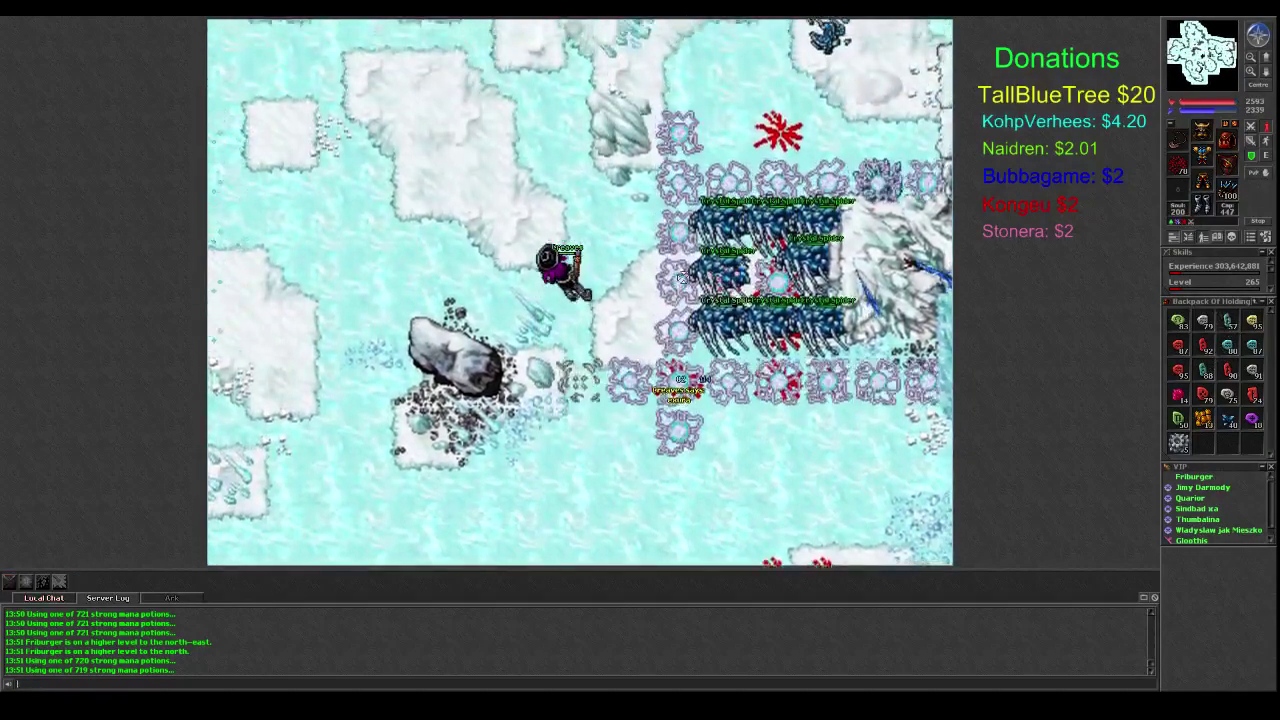
key("Down")
key("F1")
- Cast exiva on the arriving player three times while walking north toward the ice golem
key("Return")
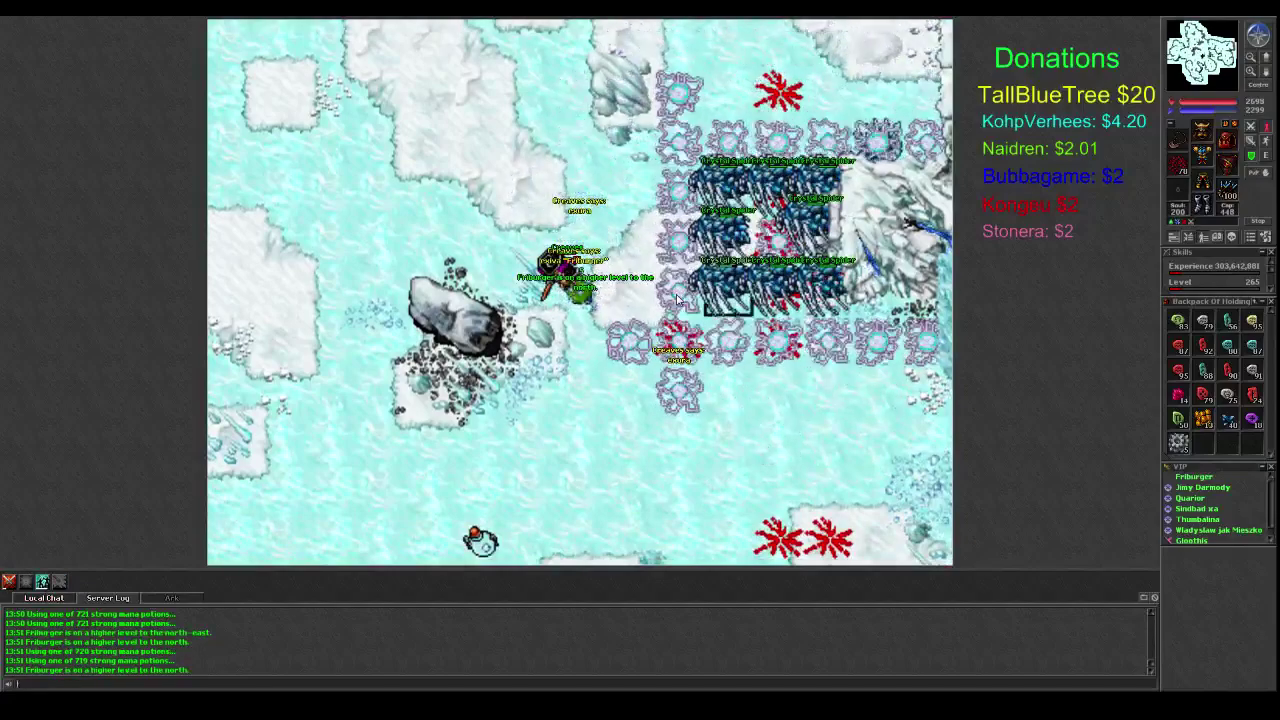
key("Up")
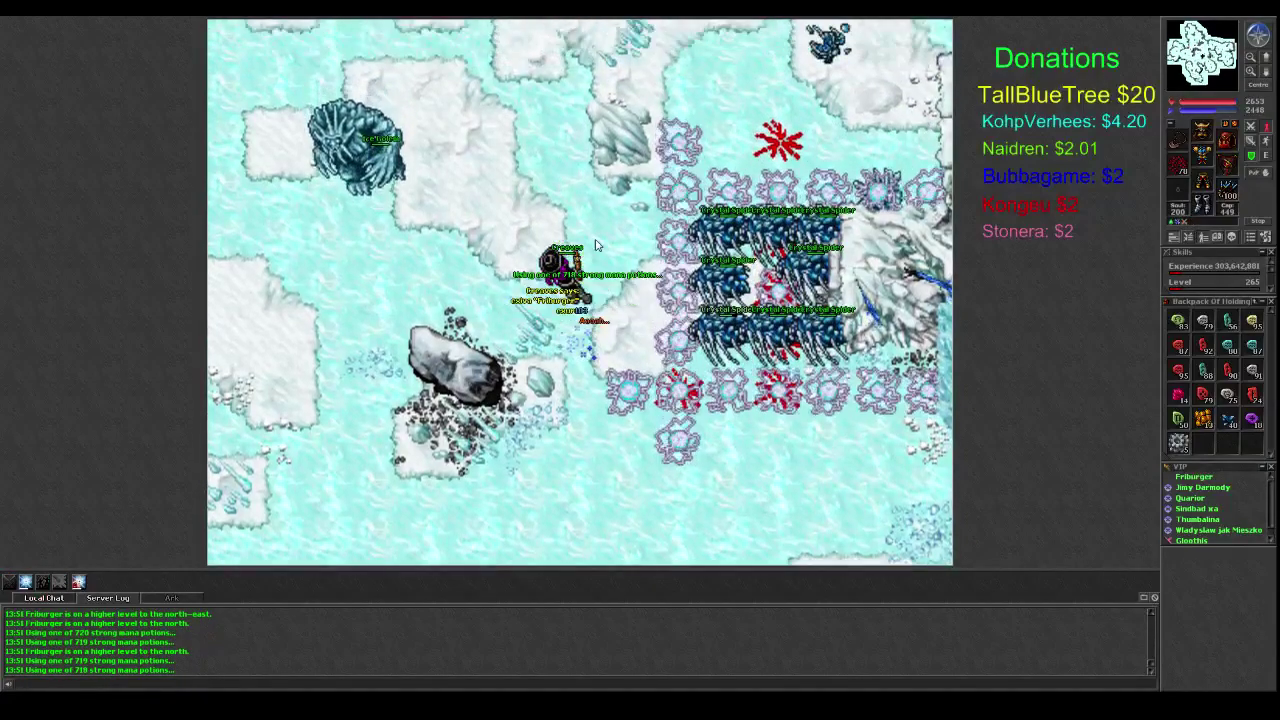
key("Up")
type("exiva friburger")
key("Return")
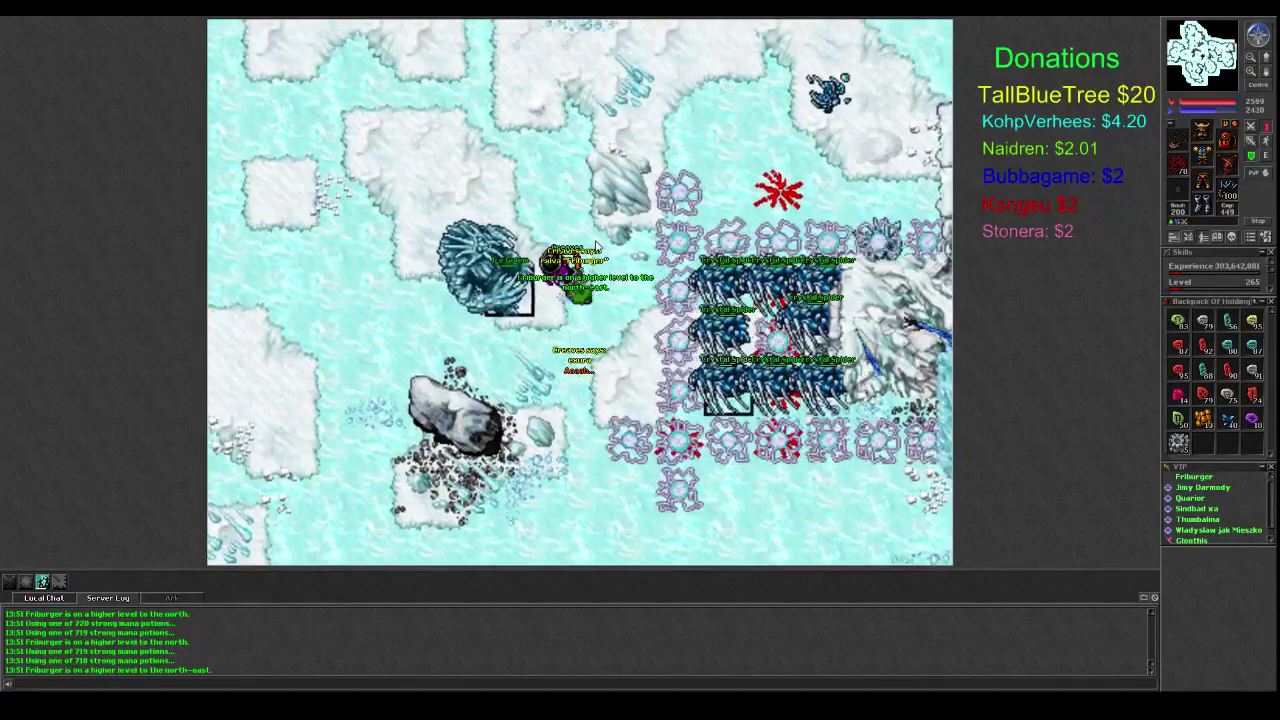
type("exiva friburger")
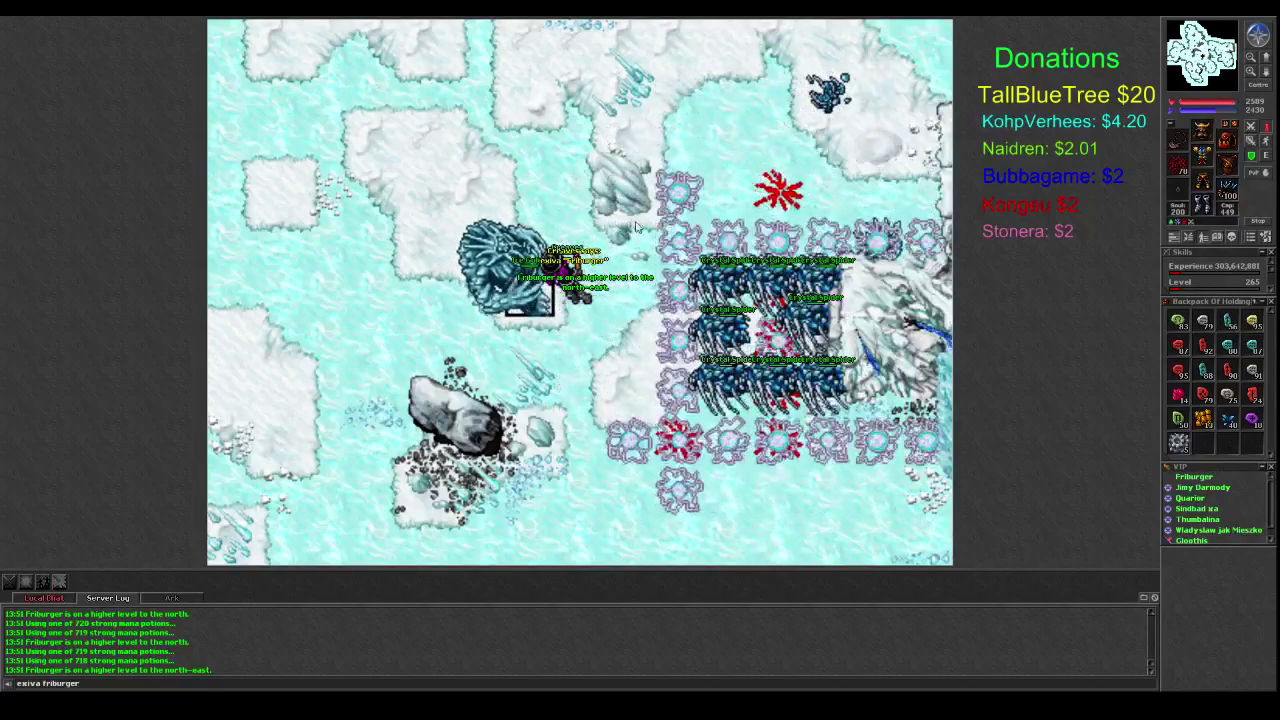
key("Down")
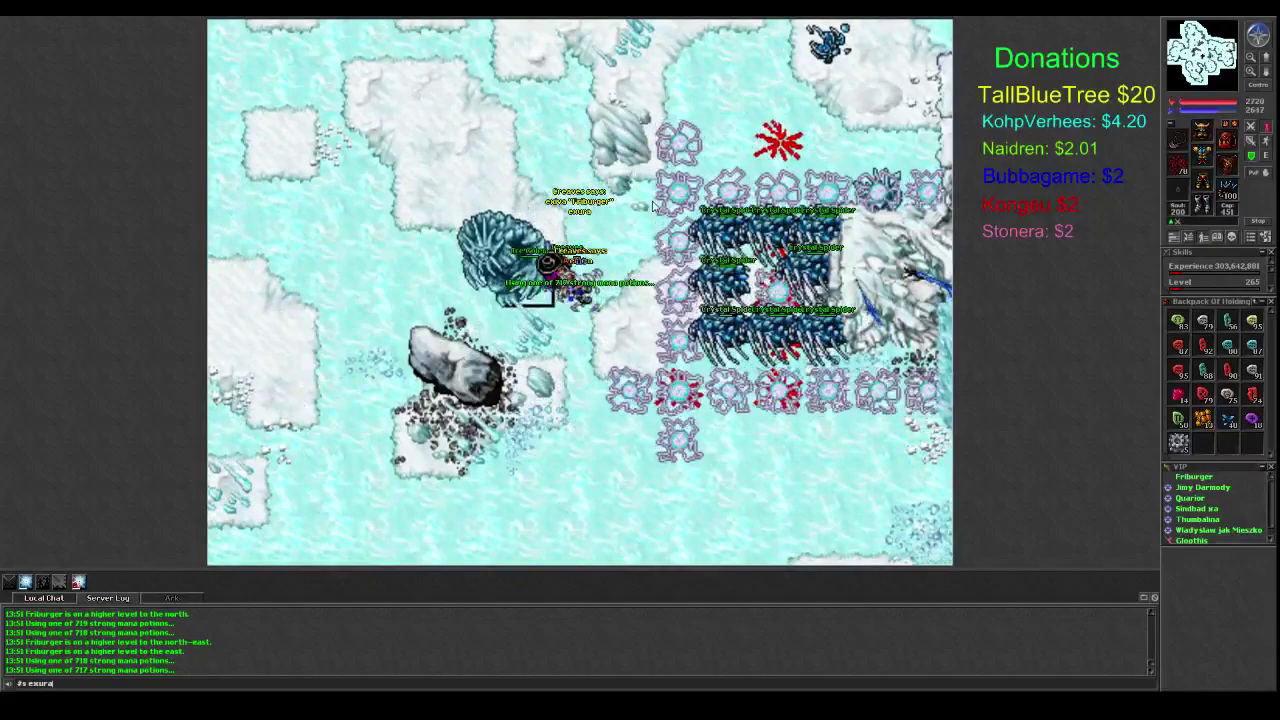
key("Return")
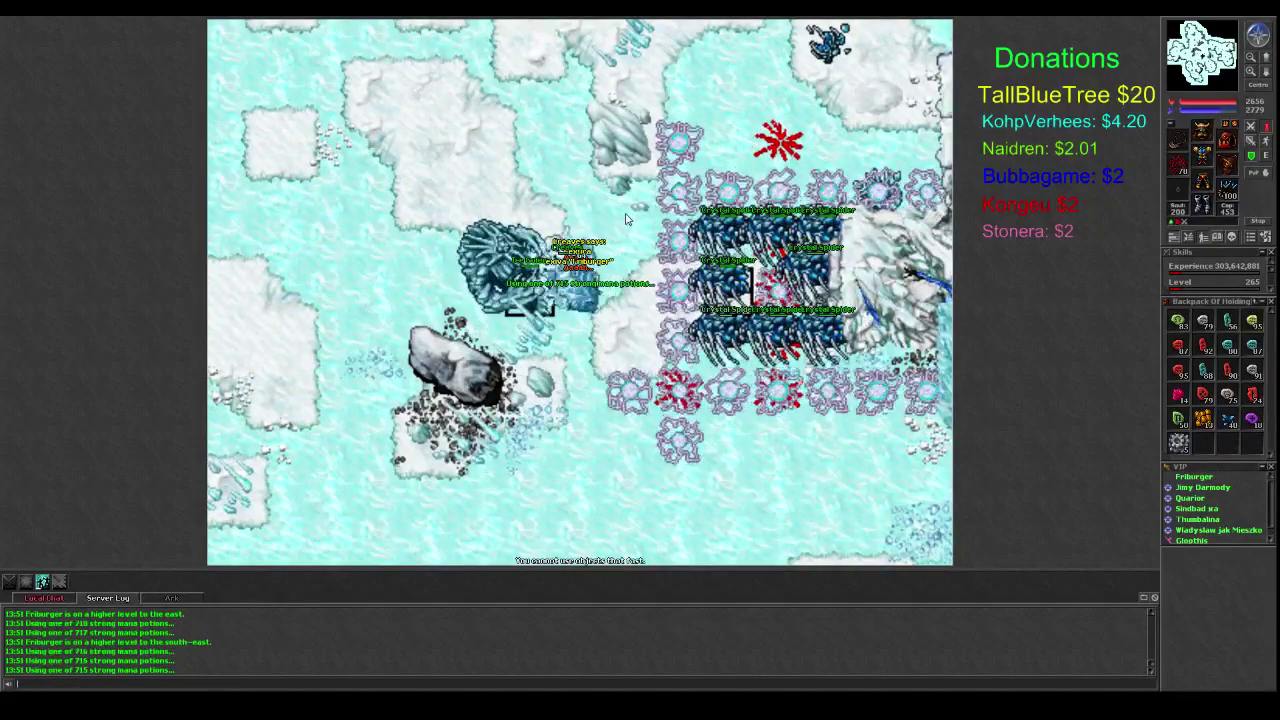
- Drink a mana potion, circle the ice golem west and south-east, then show the Battle list
key("F1")
key("F1")
key("Left")
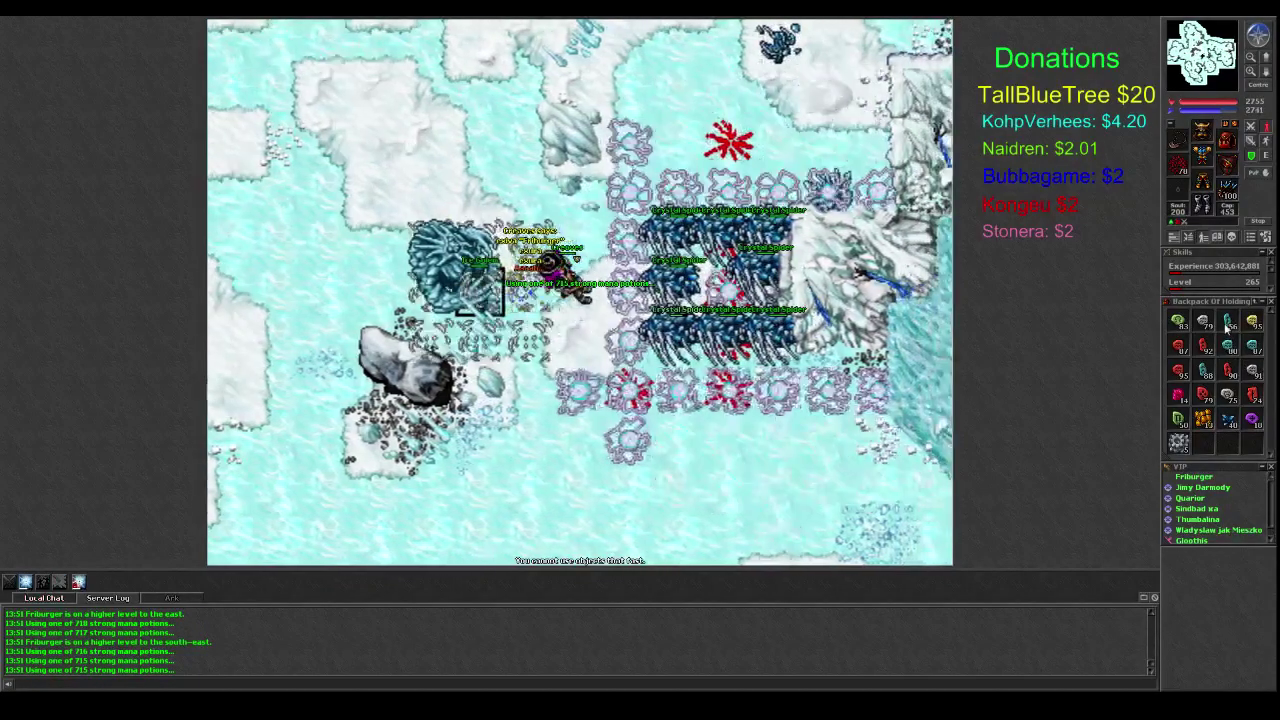
key("Left")
key("Left")
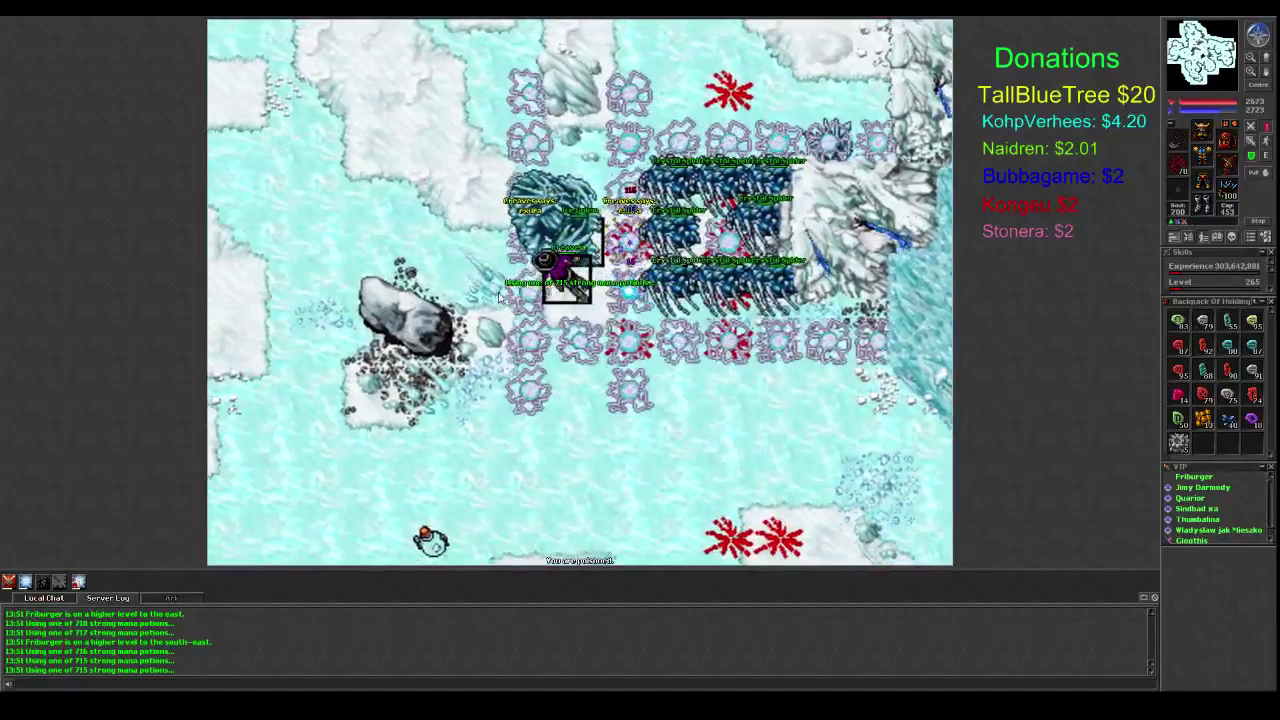
key("Left")
key("Right")
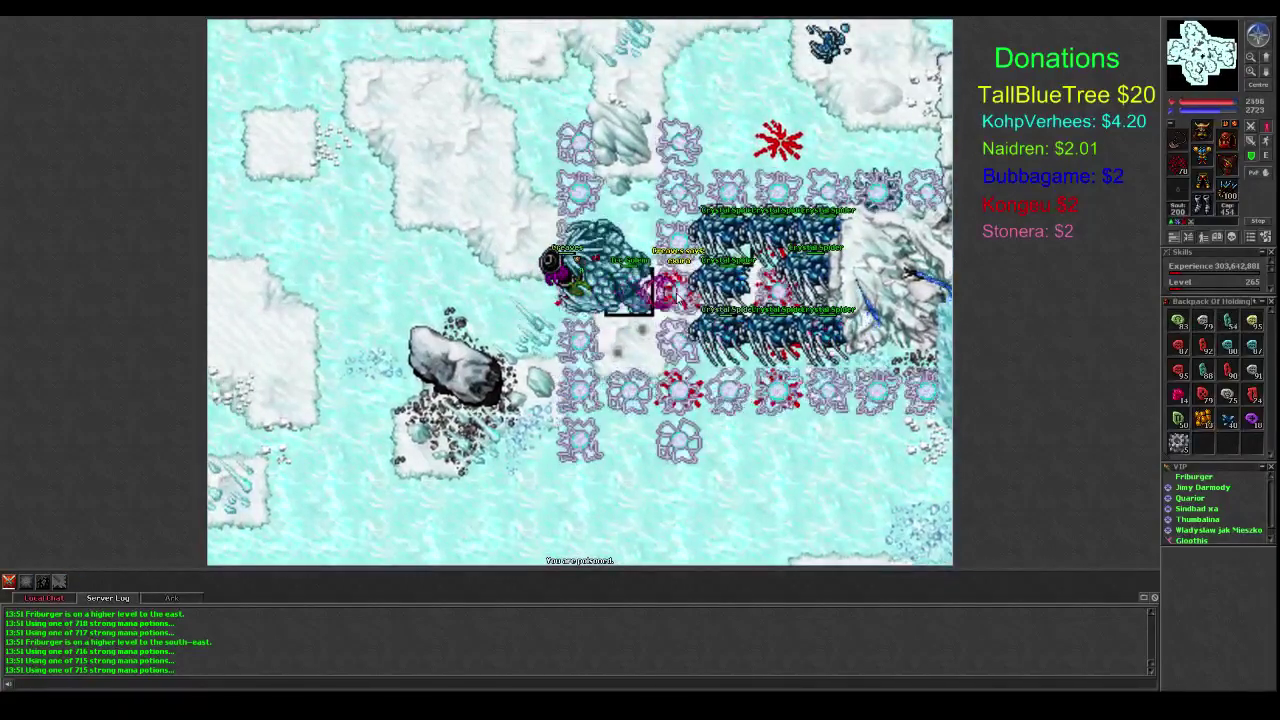
key("Down")
key("Down")
key("Down")
key("Down")
key("Right")
key("Right")
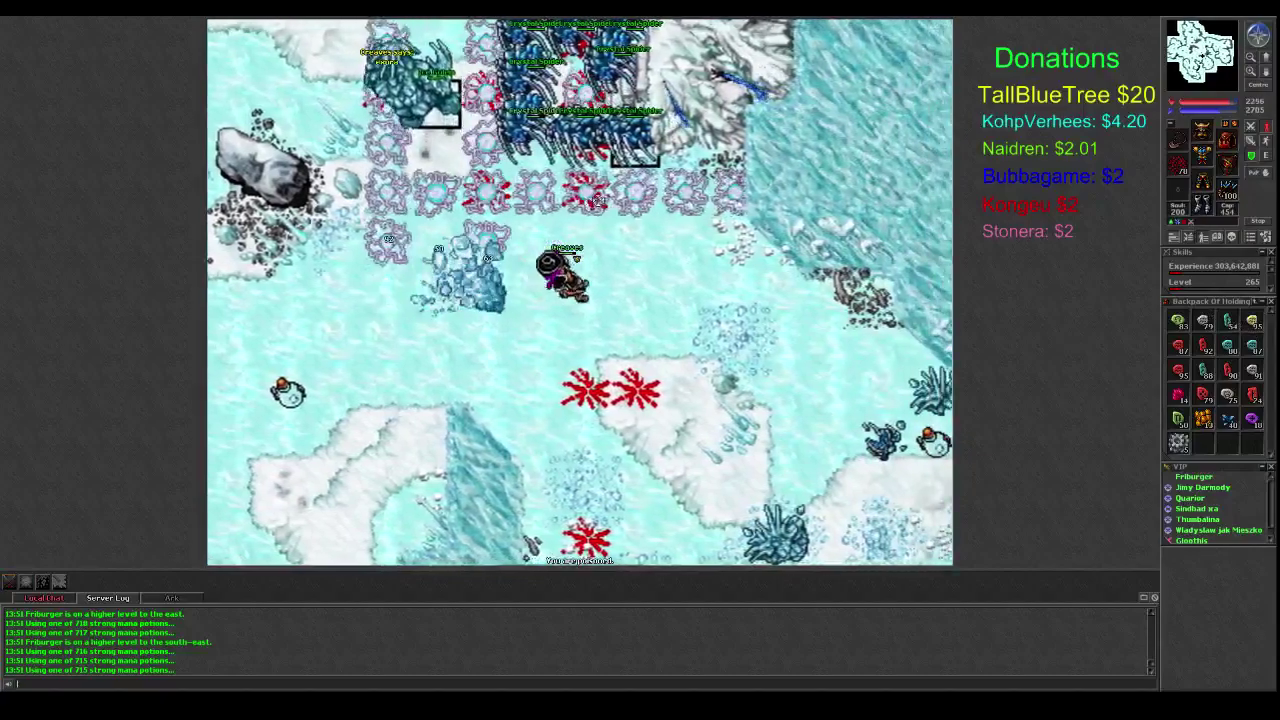
key("Up")
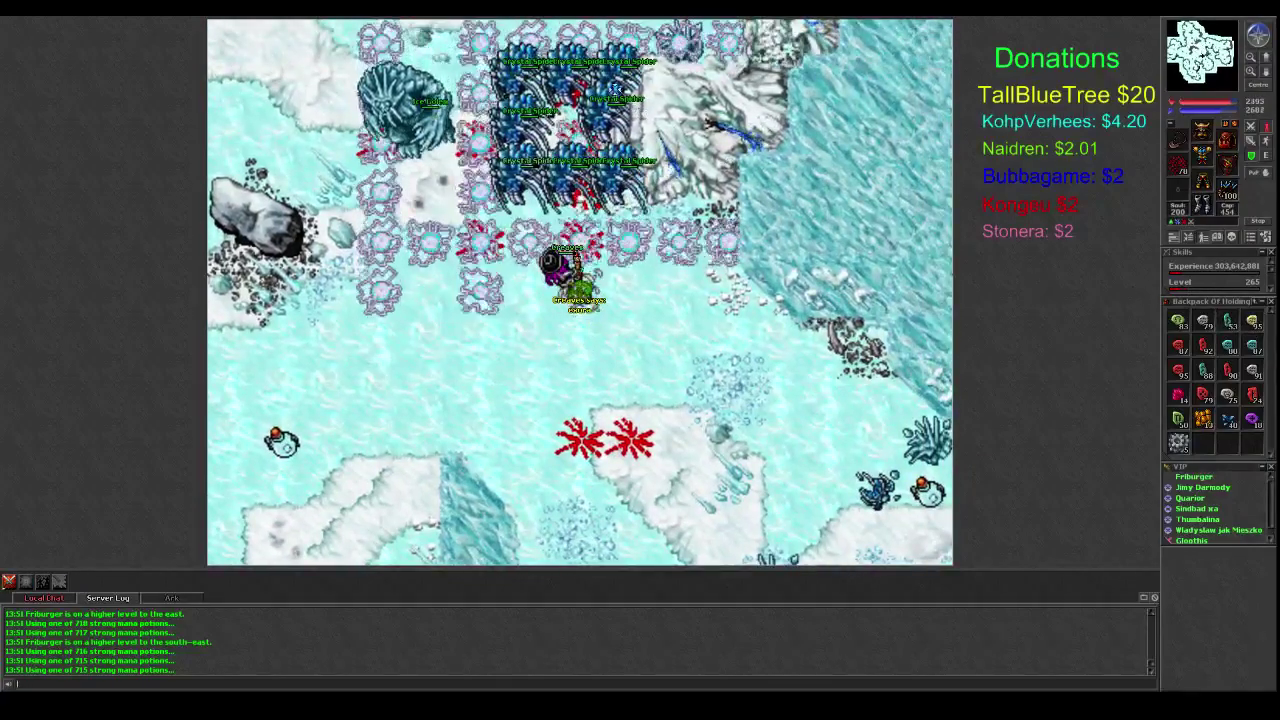
left_click(1189, 237)
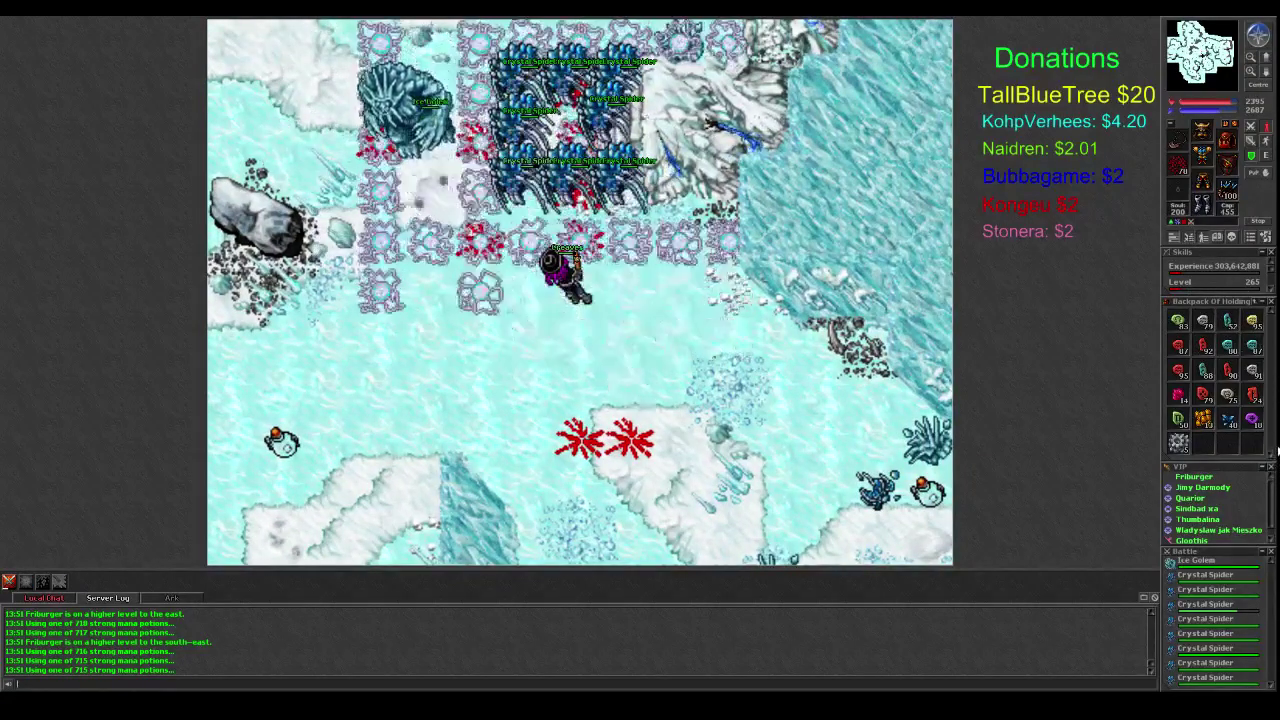
- Hide the friends list, walk east past the trap and drop stone showers on the spiders
left_click(1270, 467)
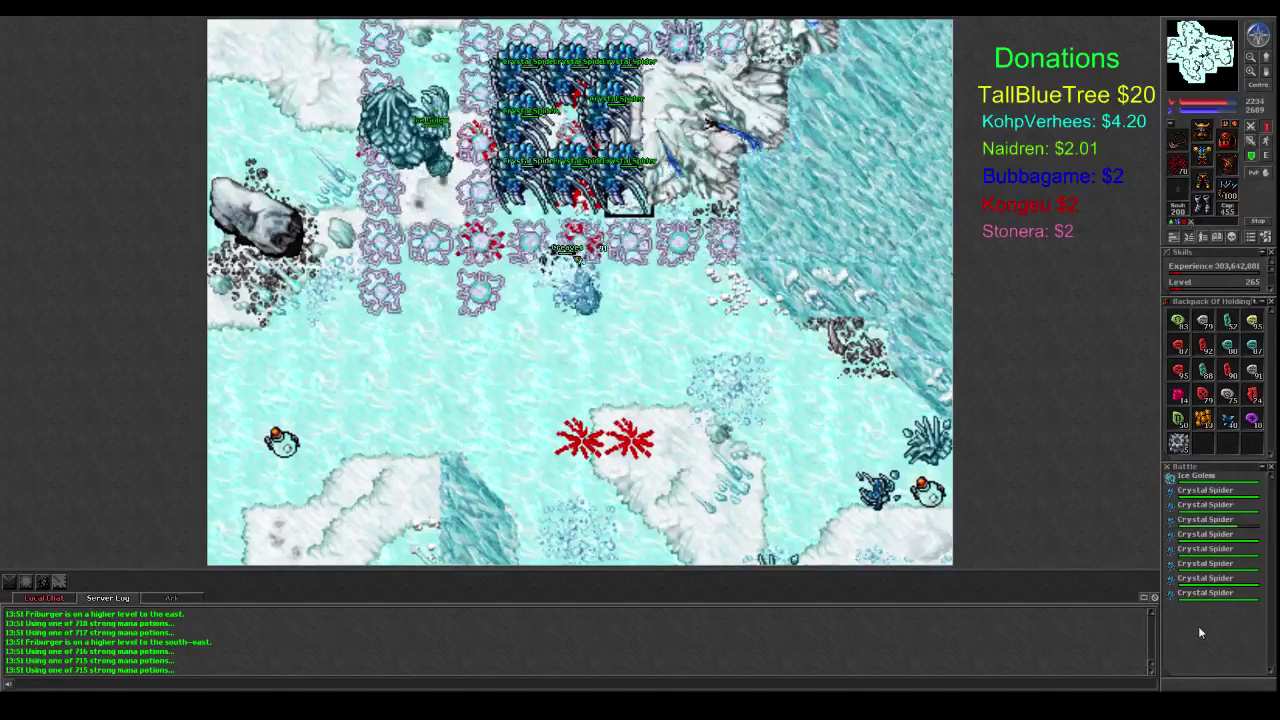
key("Right")
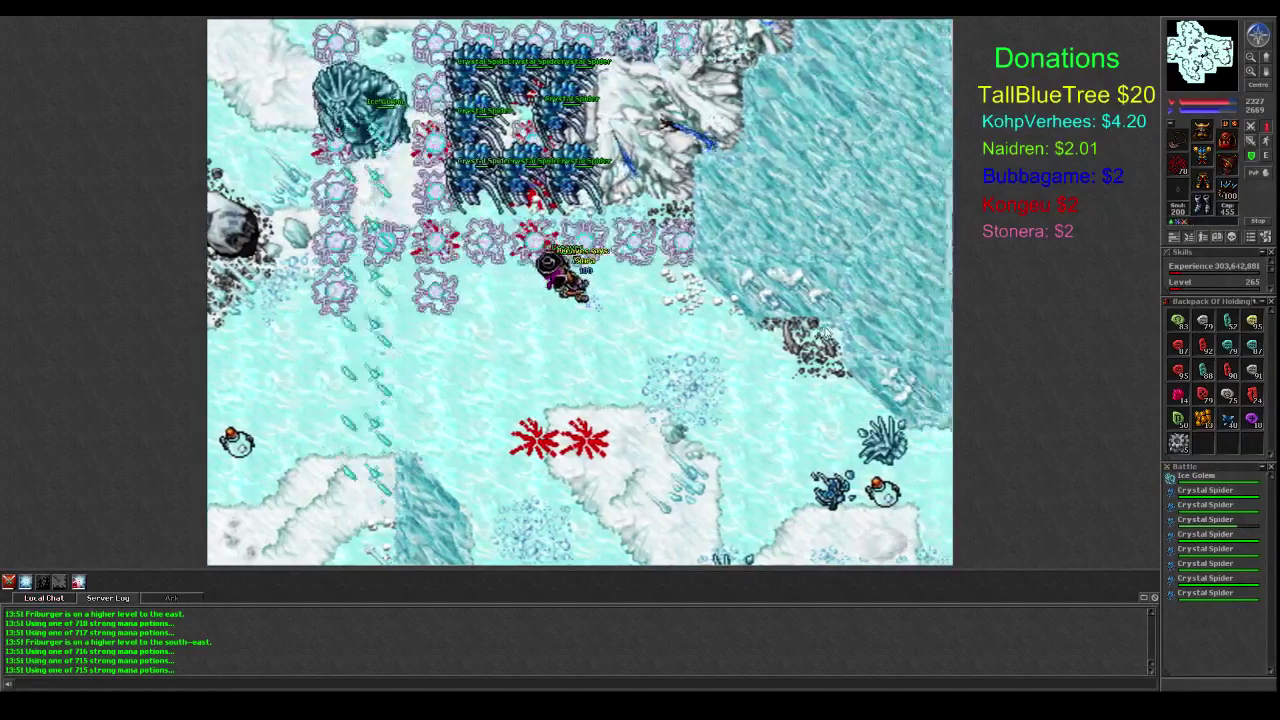
key("Right")
key("Right")
key("Up")
key("Right")
key("Right")
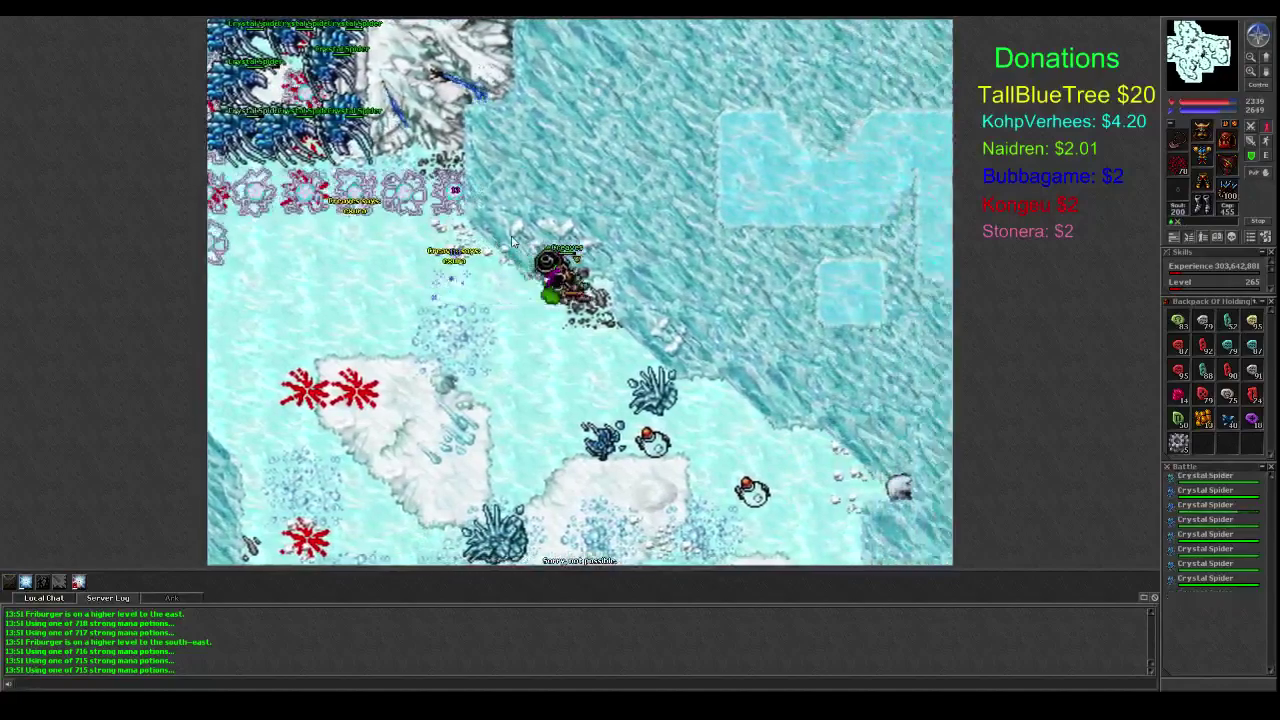
key("Right")
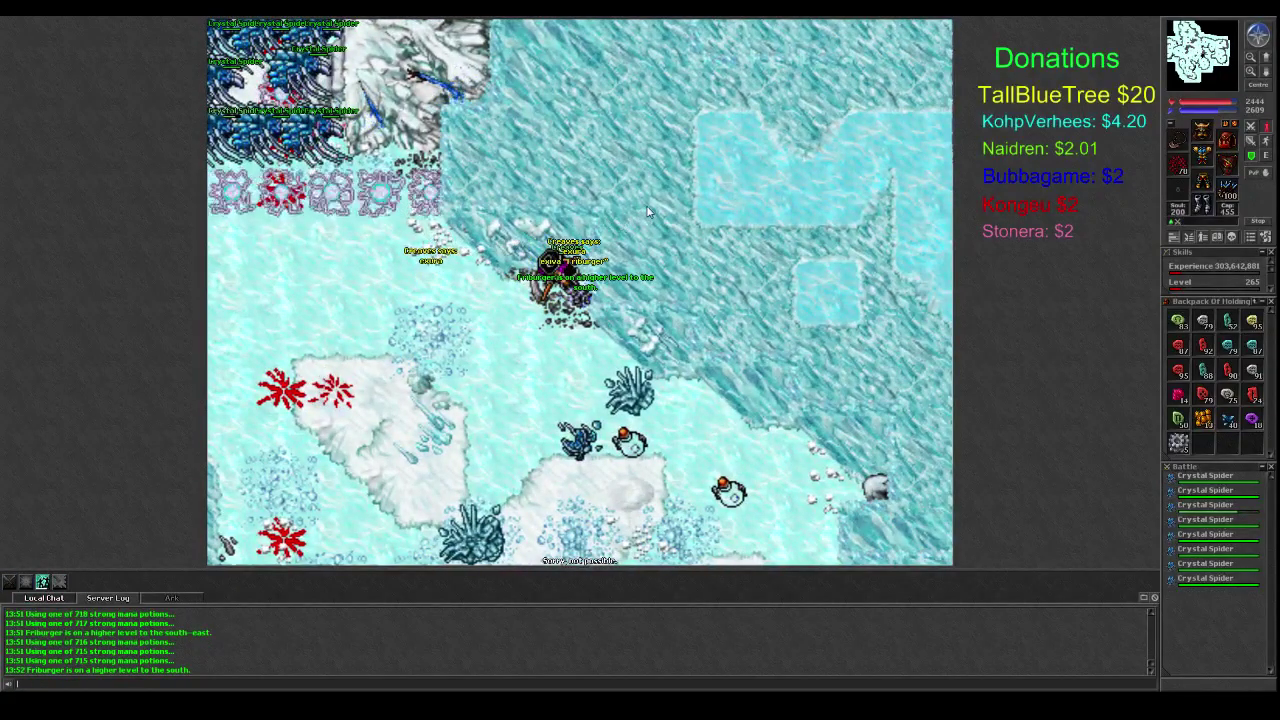
key("F3")
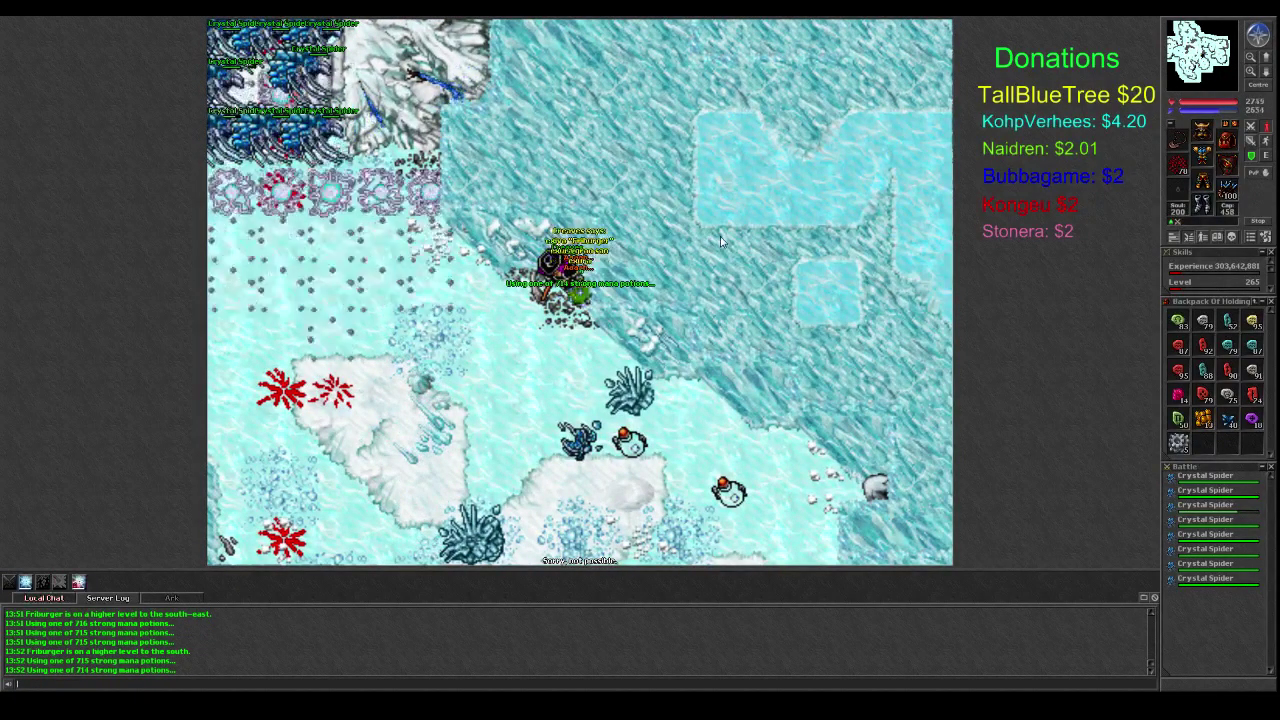
- Cast exiva Friburger, then walk west, north, and back east and south
key("F4")
key("Left")
key("Left")
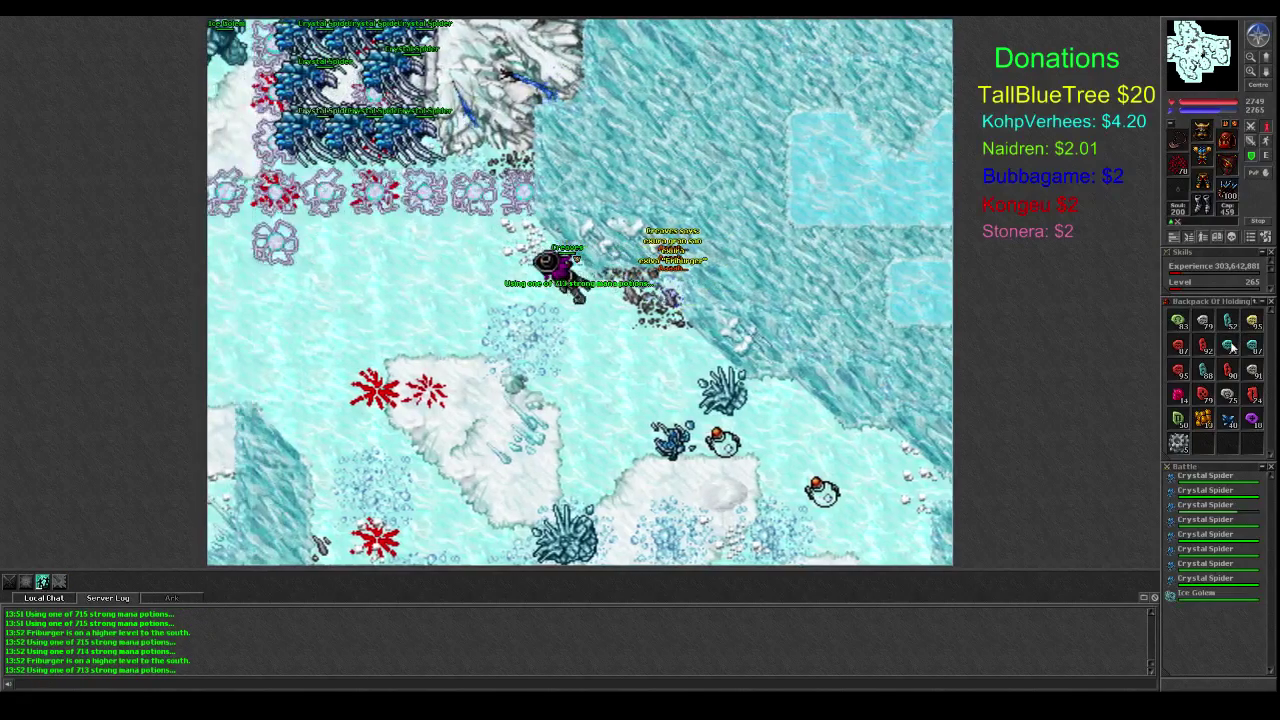
key("Left")
key("Left")
key("Left")
key("Left")
key("F3")
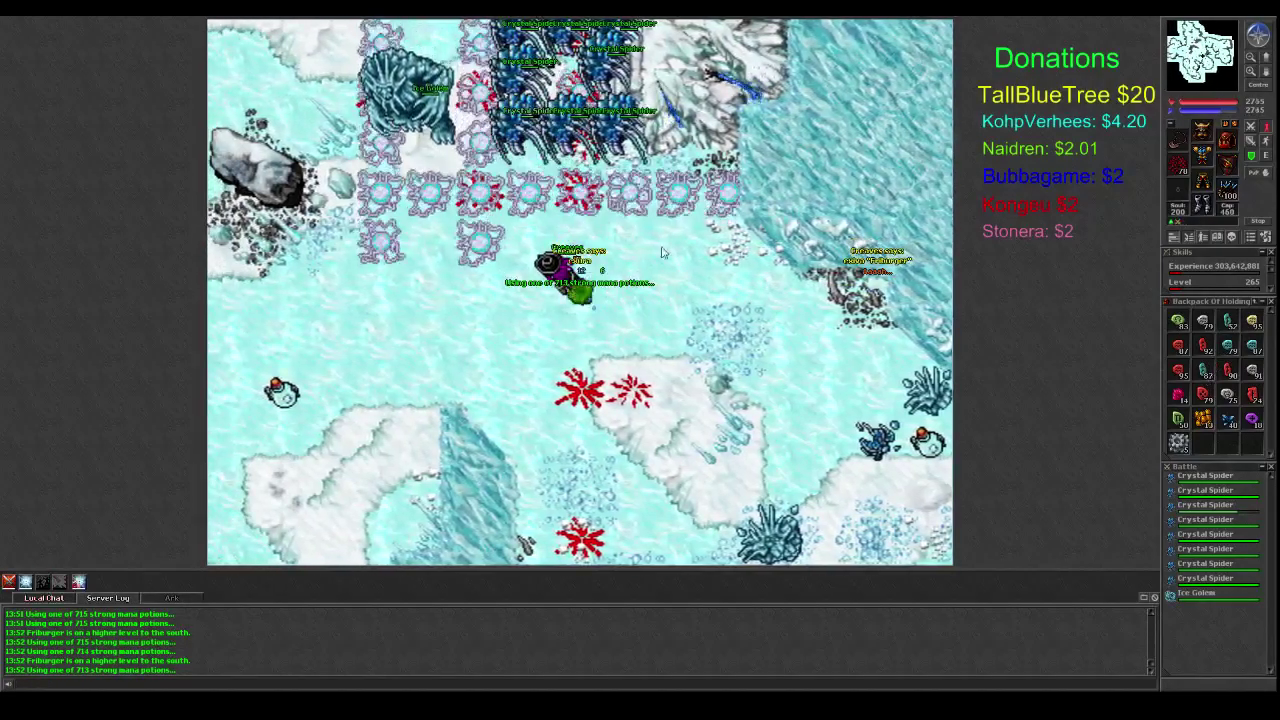
key("Up")
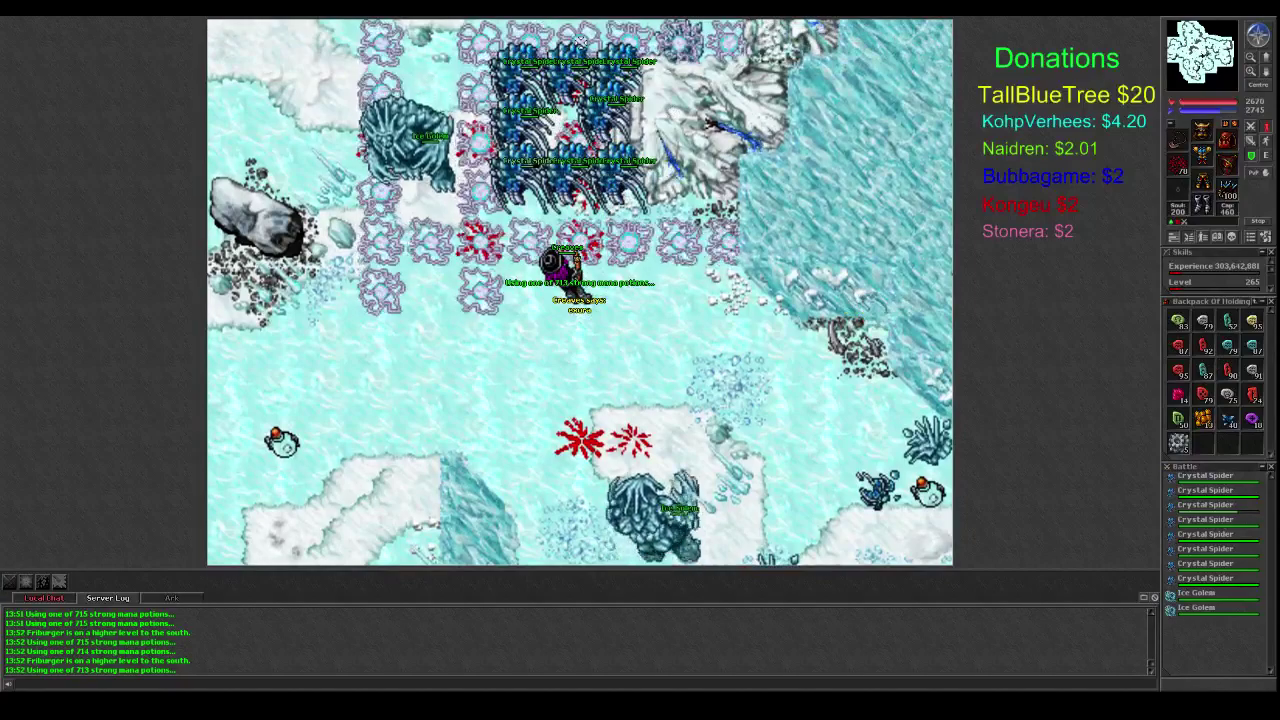
key("Down")
key("Right")
key("Right")
key("Right")
key("Right")
key("Right")
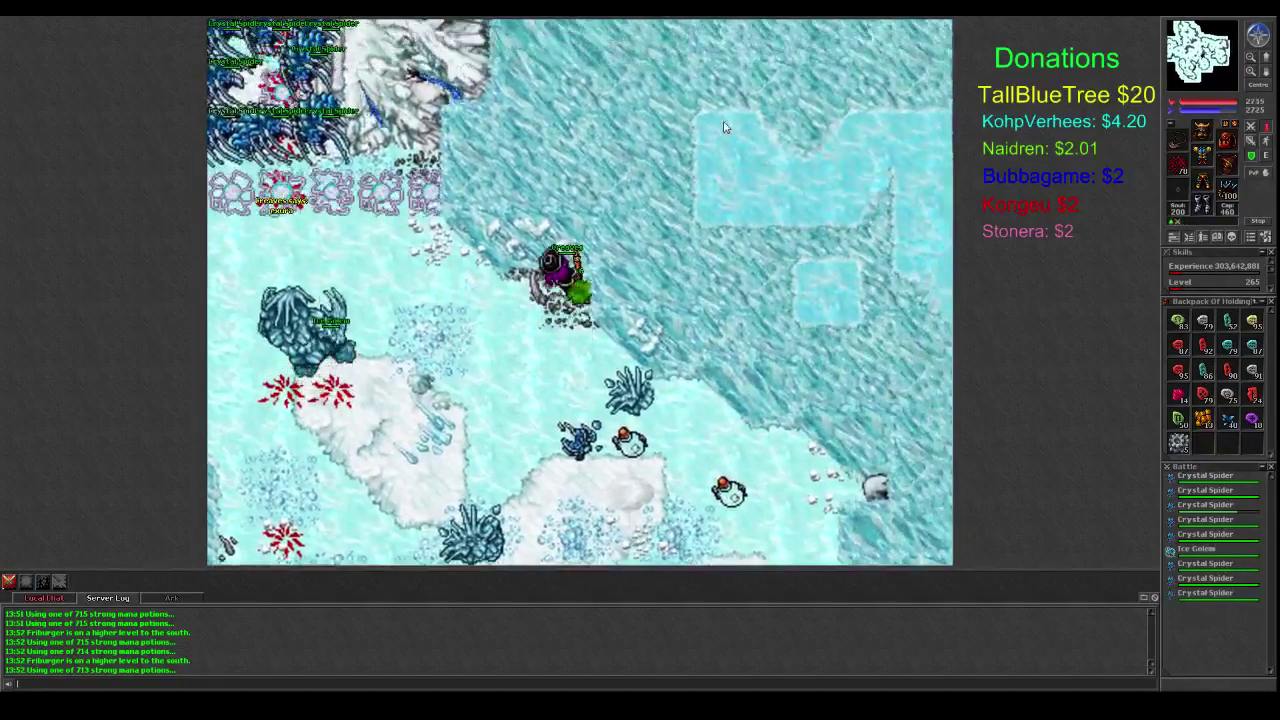
- Heal, then walk west away from the ice golem and north past the rock
key("F1")
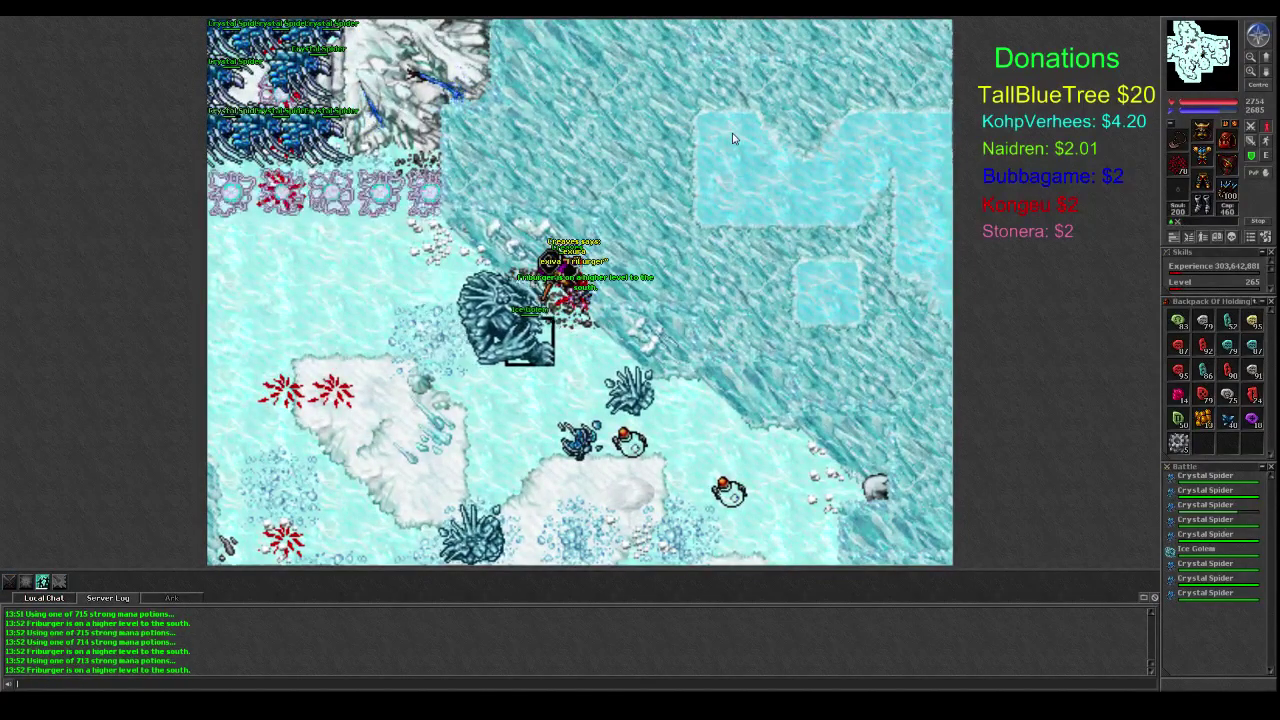
key("Left")
key("Left")
key("Left")
key("Left")
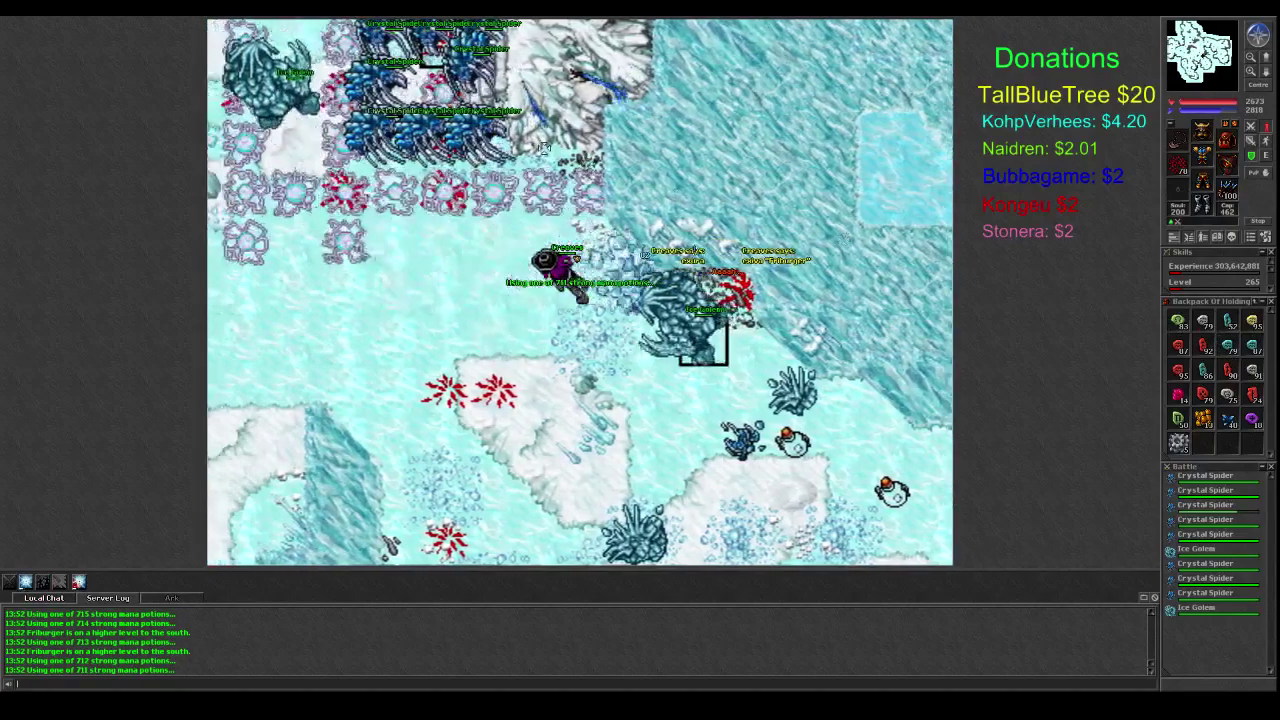
key("Left")
key("Left")
key("Left")
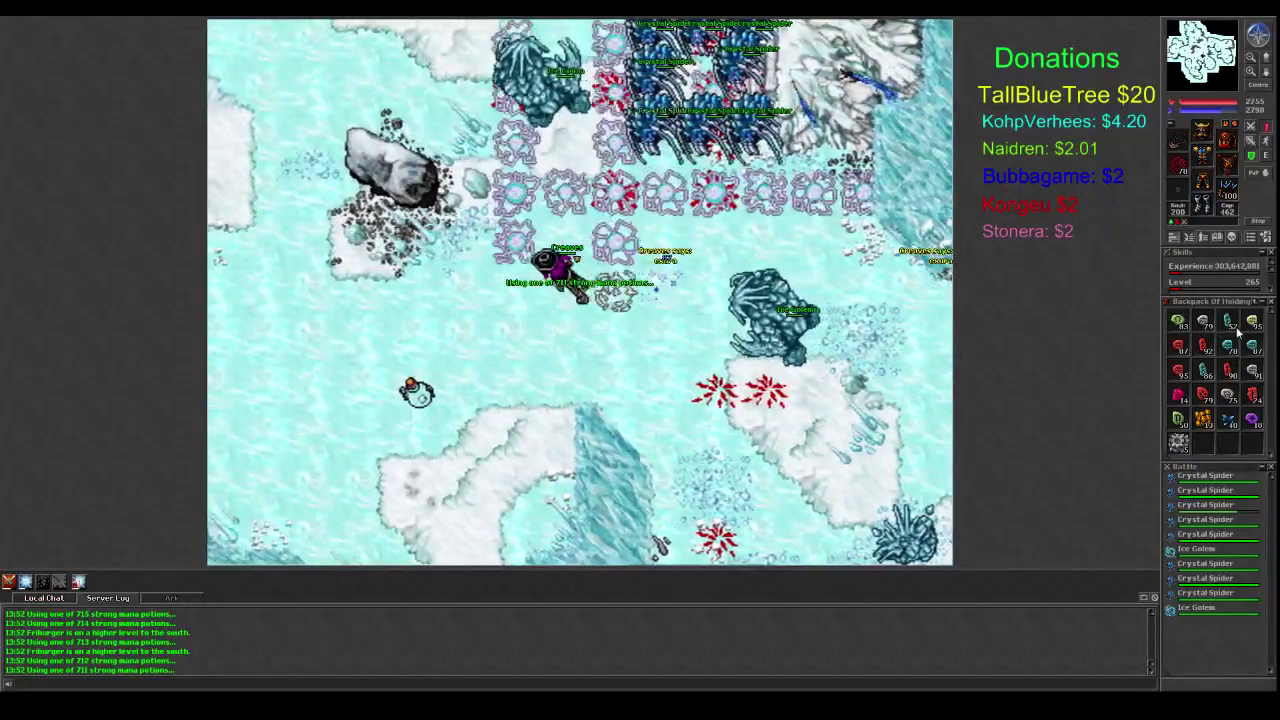
key("Left")
key("Left")
key("Left")
key("Left")
key("Up")
key("Up")
key("Up")
key("Up")
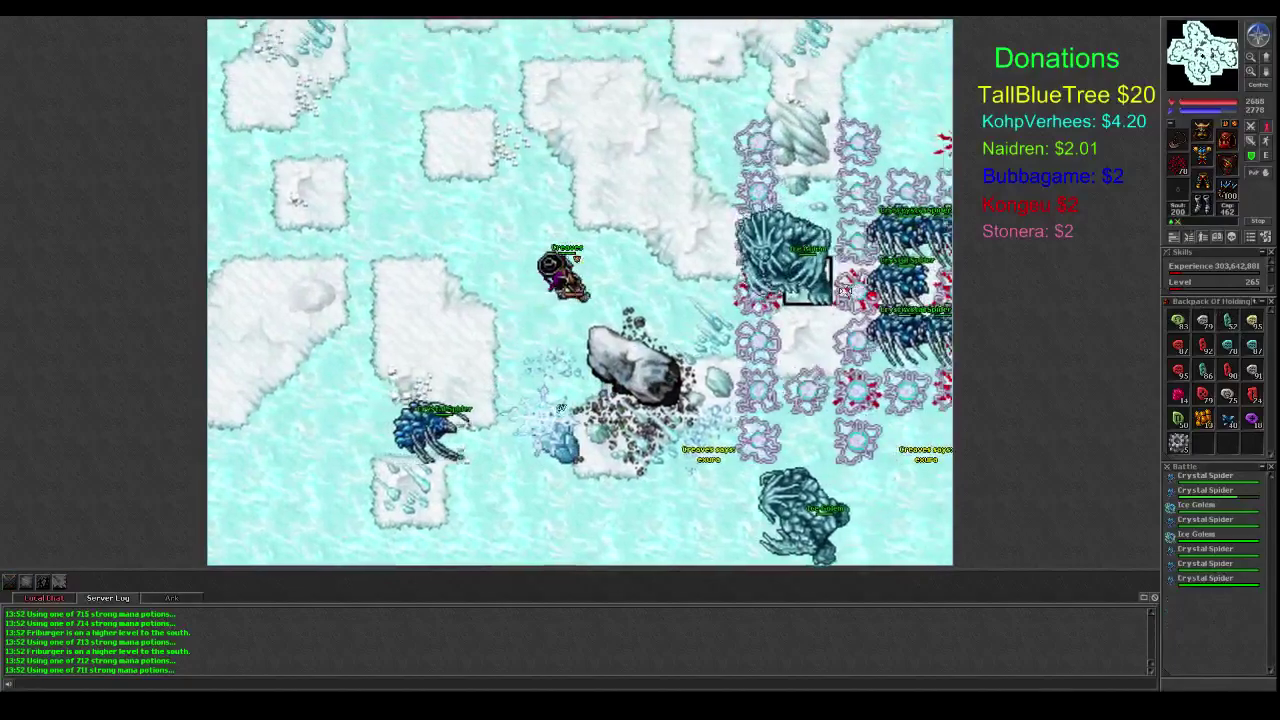
- Walk east until standing against the magic-wall trap holding spiders and ice golems
key("Right")
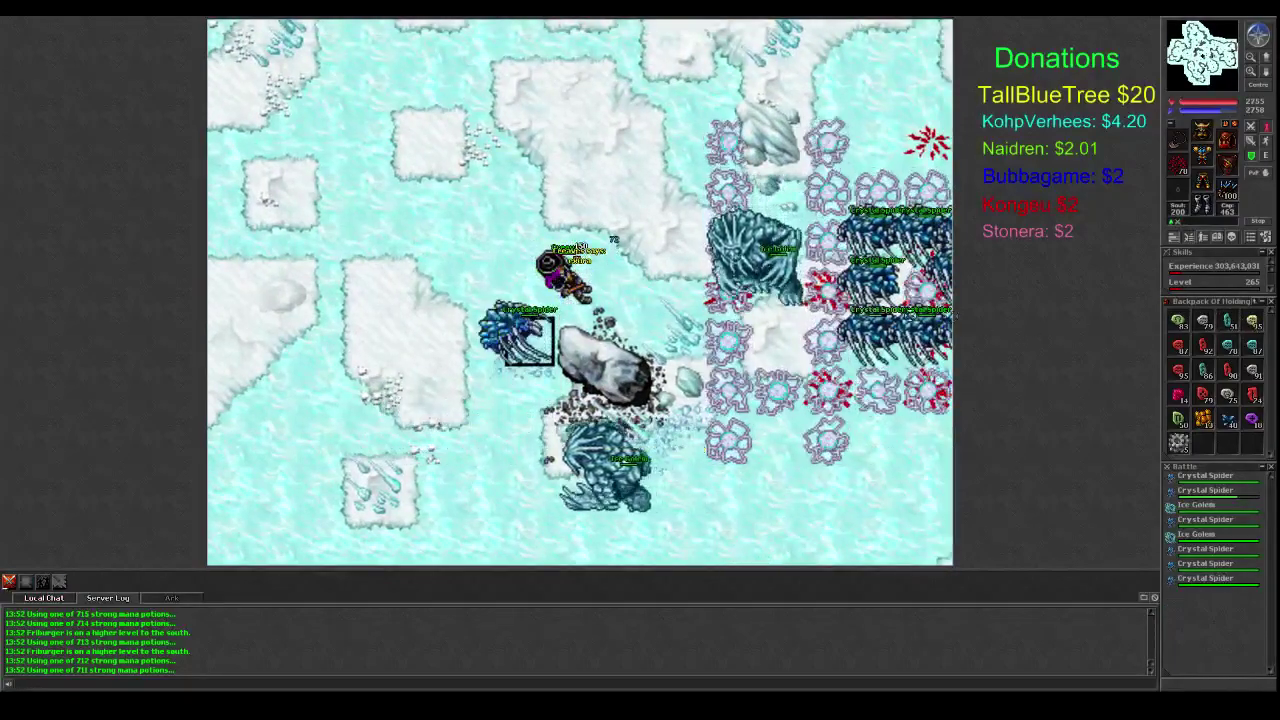
key("Right")
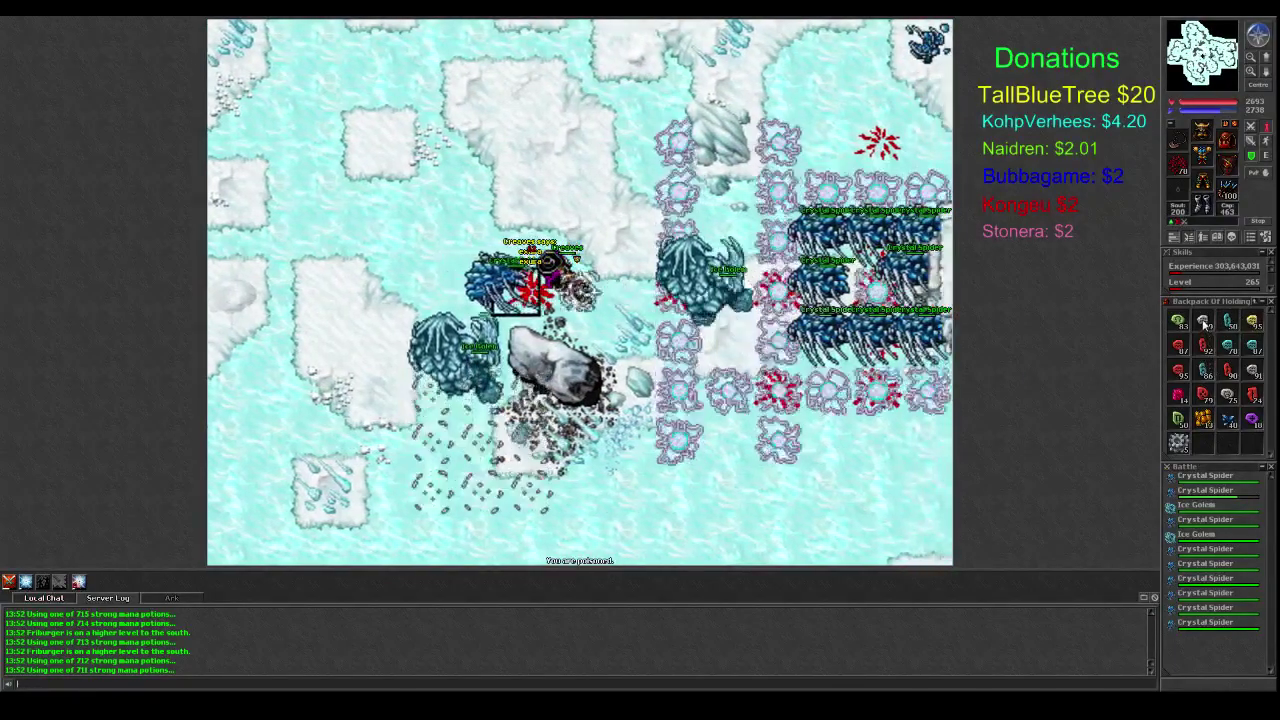
key("Right")
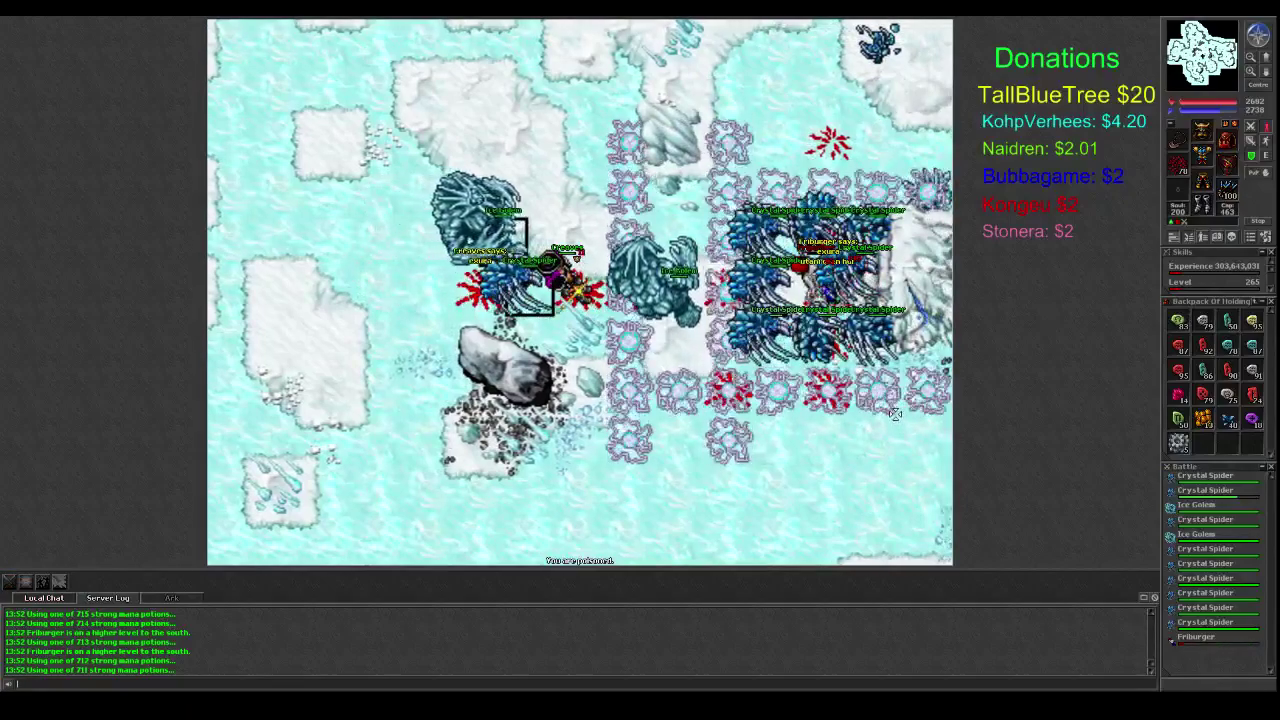
- Move in among the spiders and cast exevo mas san and other area spells repeatedly
key("Up")
key("Right")
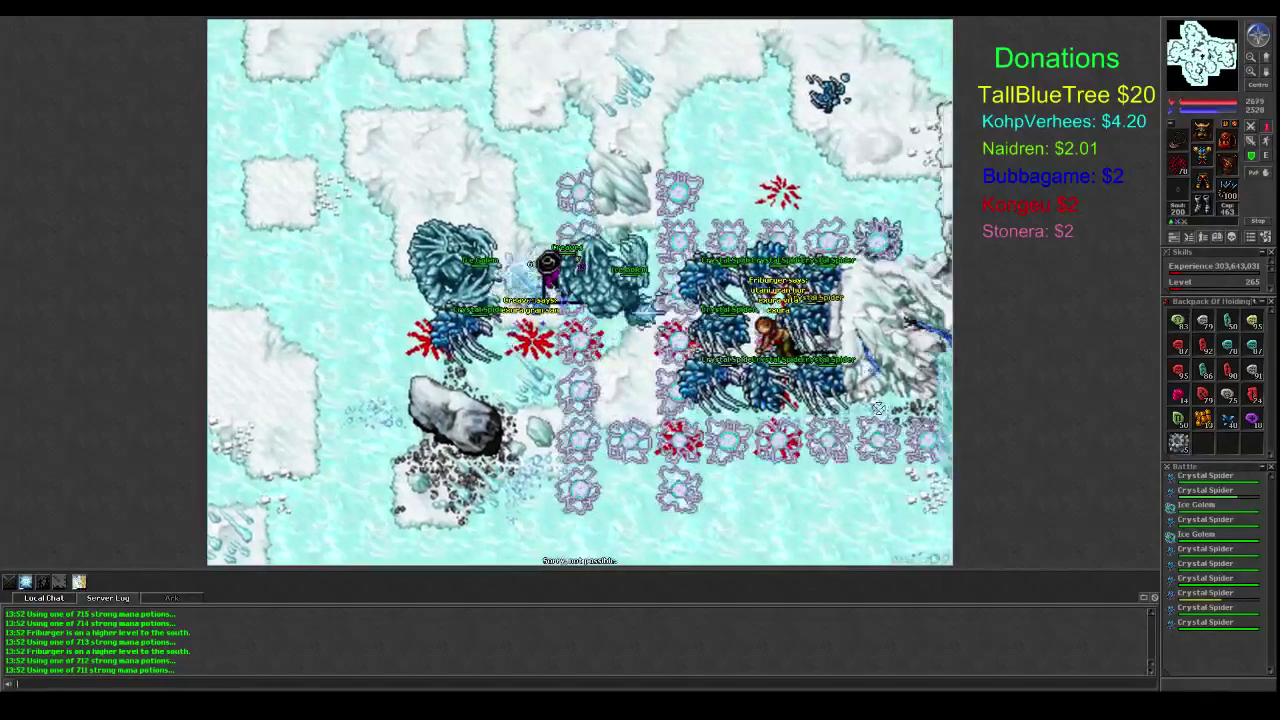
key("Right")
key("Right")
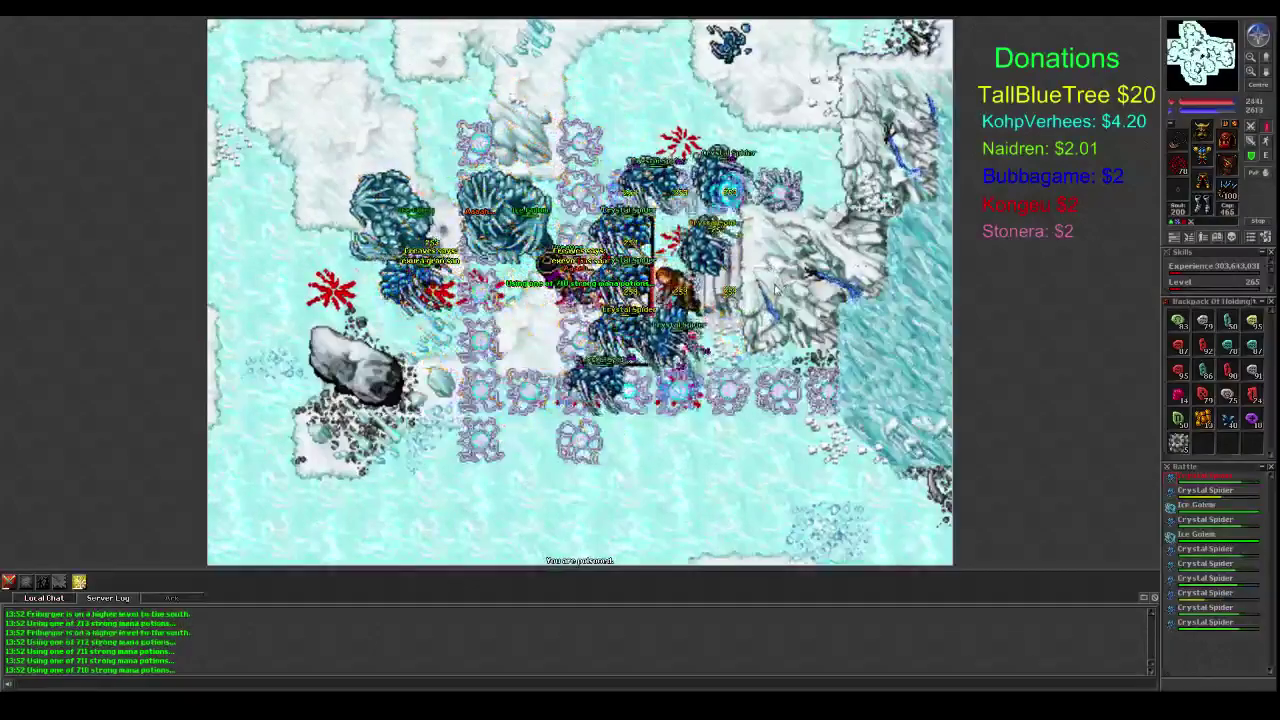
key("Left")
key("F1")
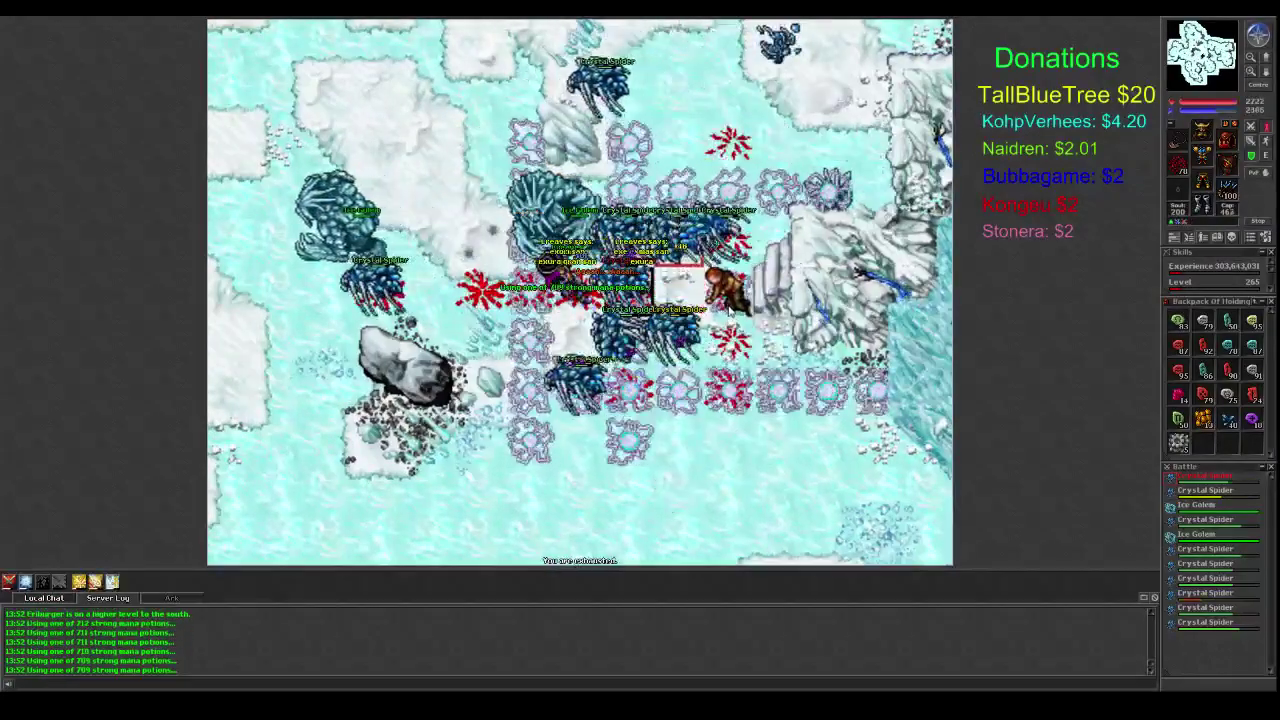
key("F2")
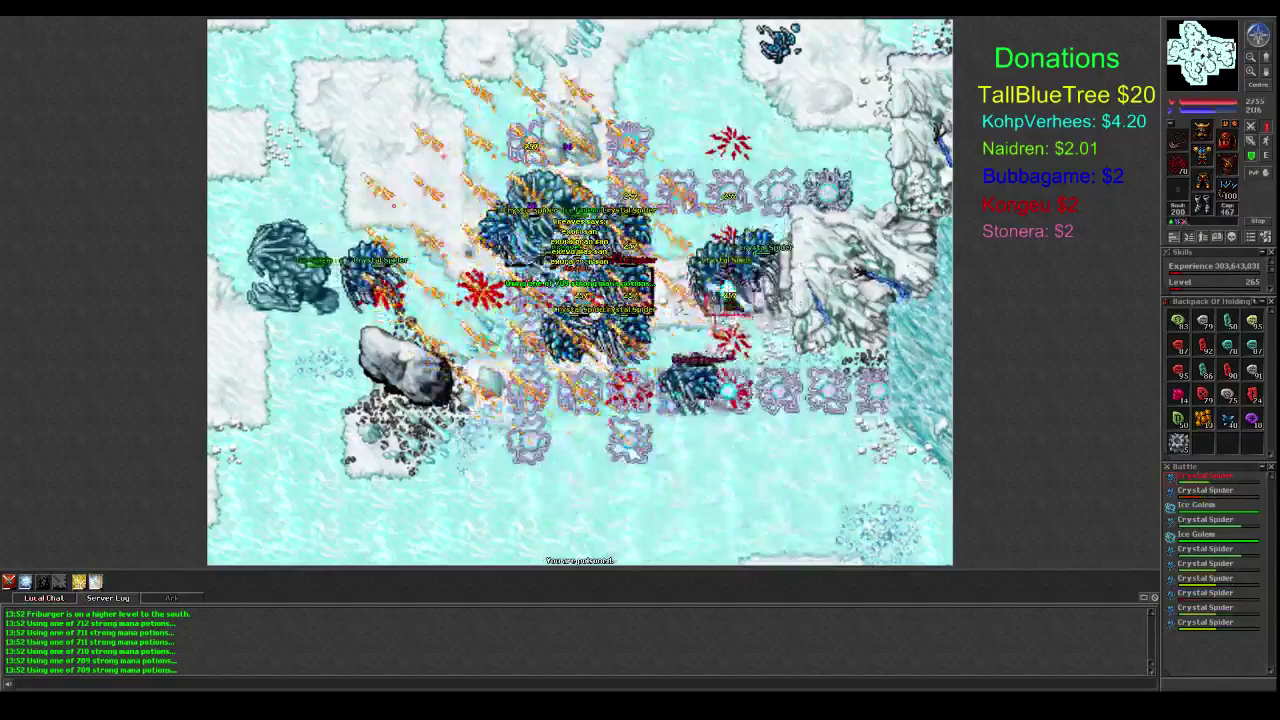
key("F1")
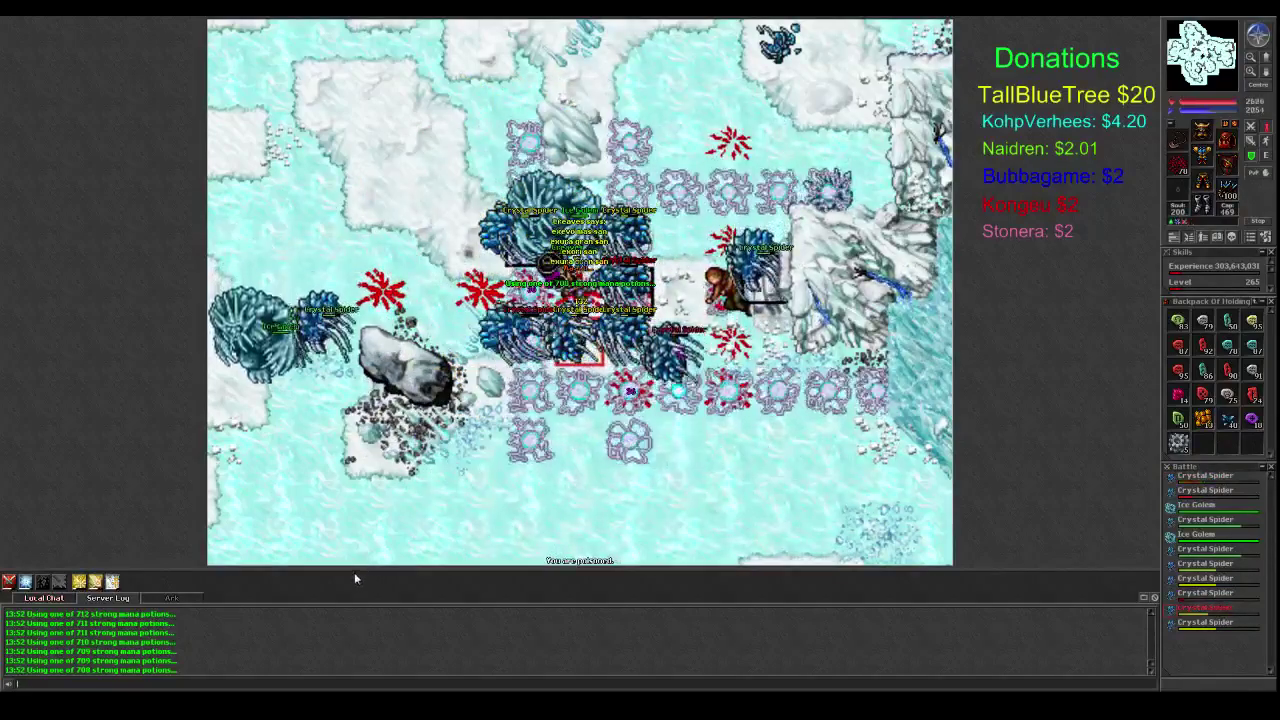
key("F2")
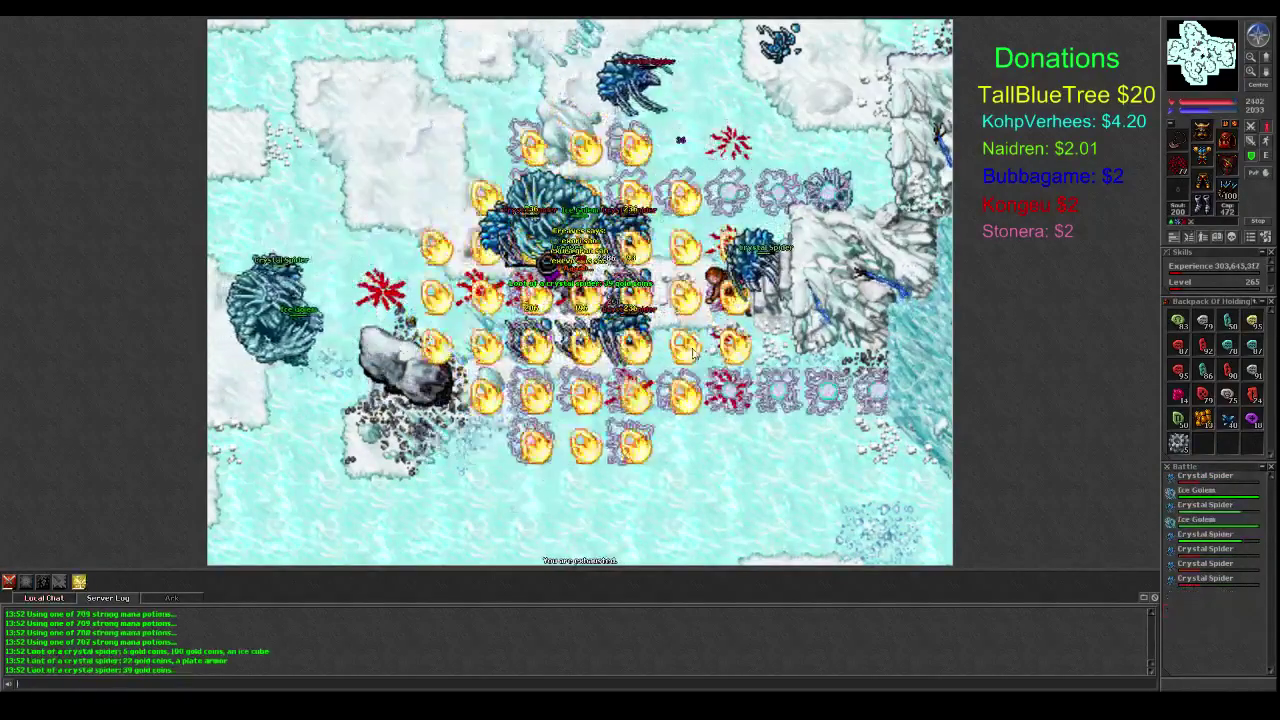
- Walk down to the remaining spiders, burn them with an area spell, and step north
key("Down")
key("Down")
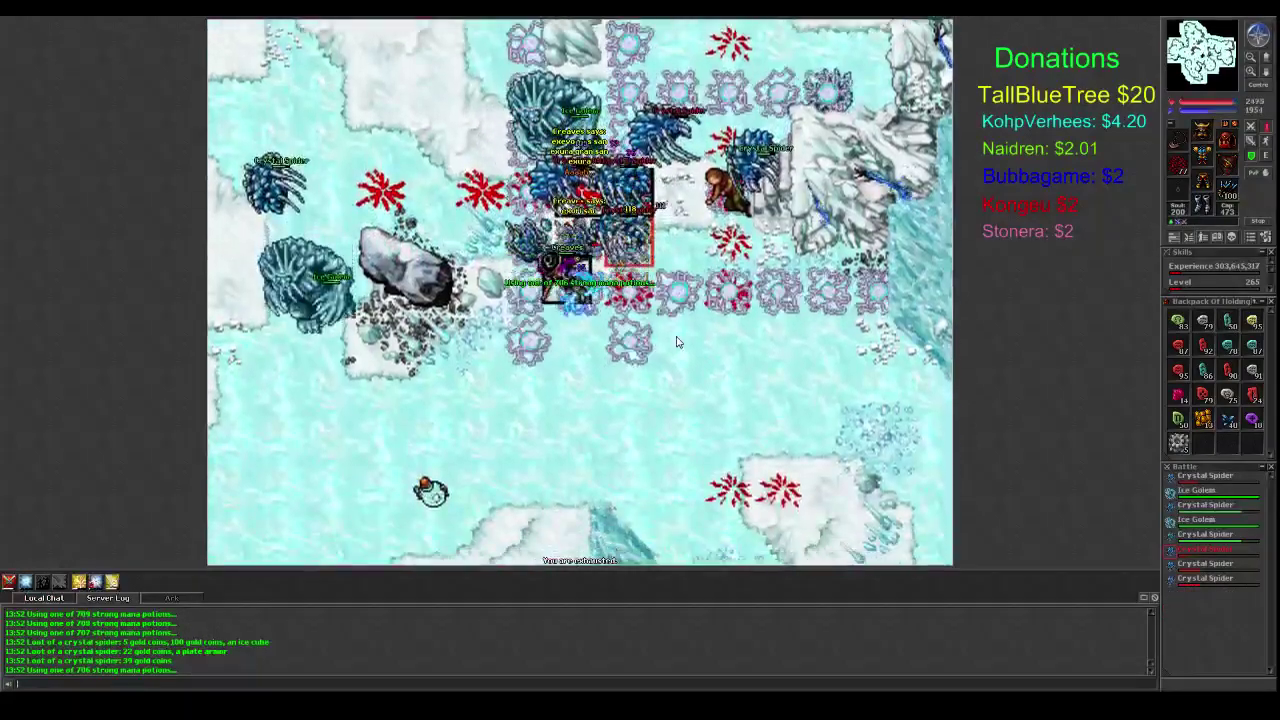
key("Right")
key("Down")
key("Down")
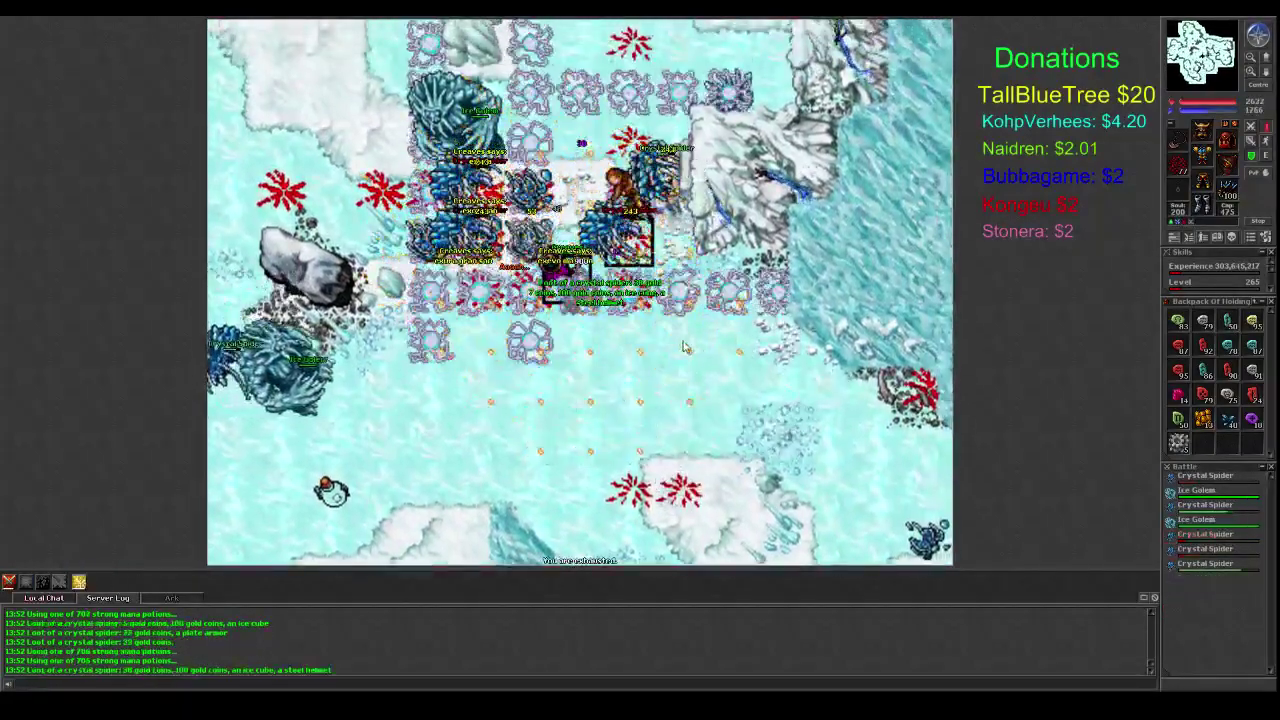
key("F2")
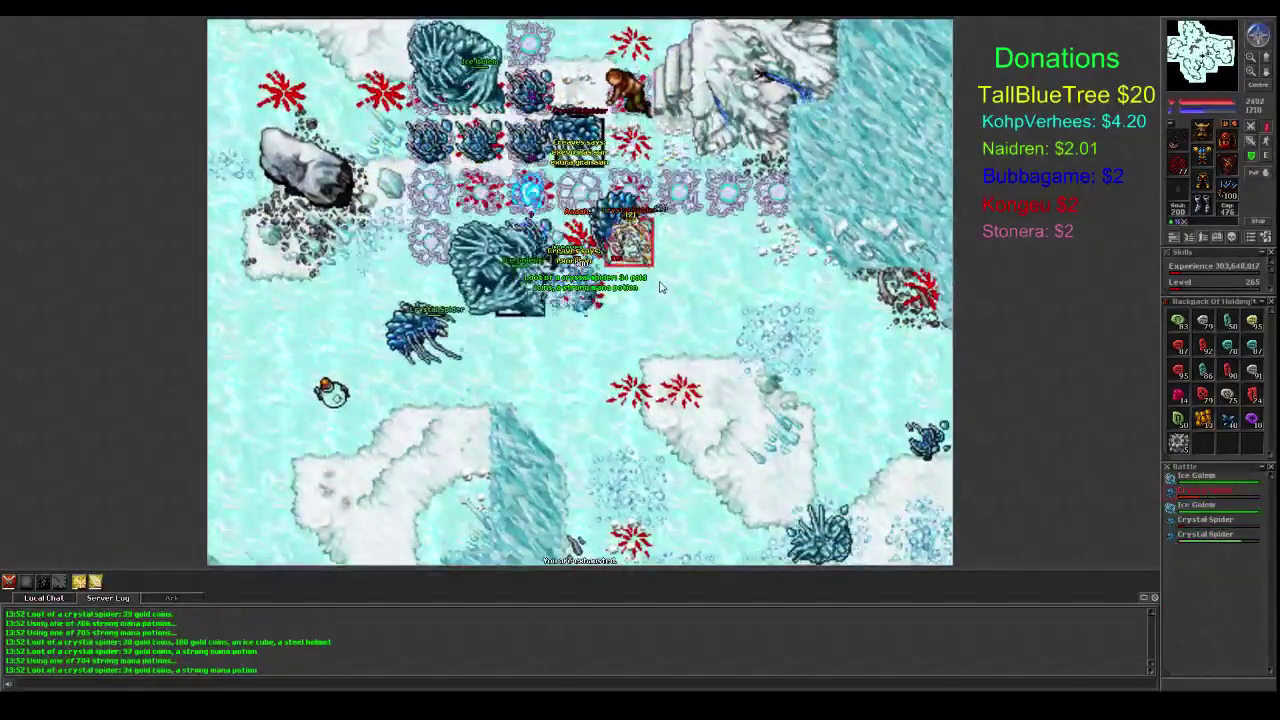
key("Up")
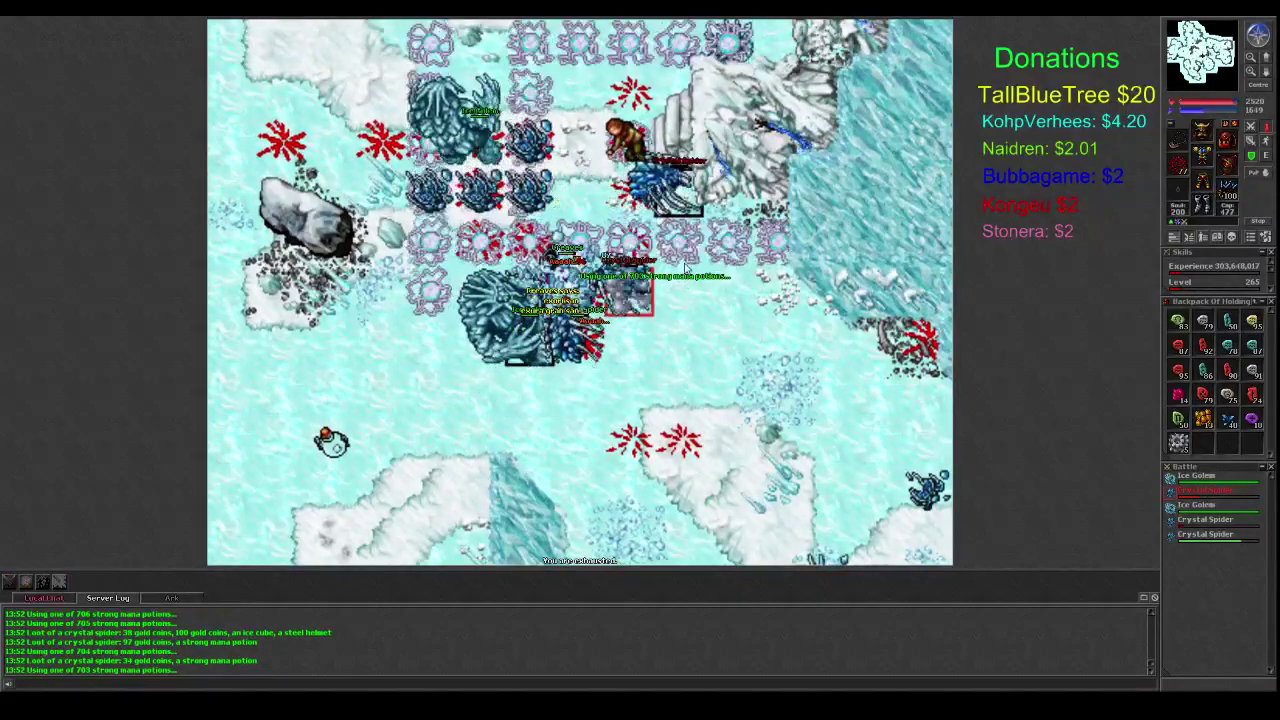